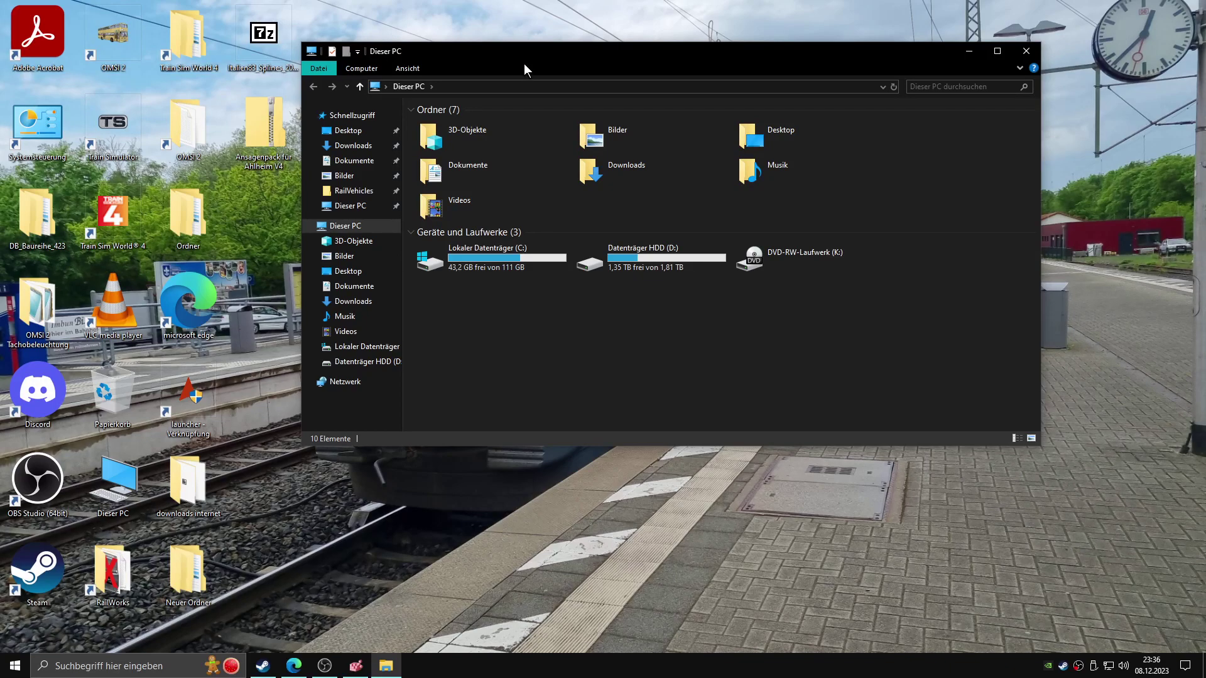
- Show the frequently used folders under Schnellzugriff in File Explorer
left_click_drag(506, 51, 504, 56)
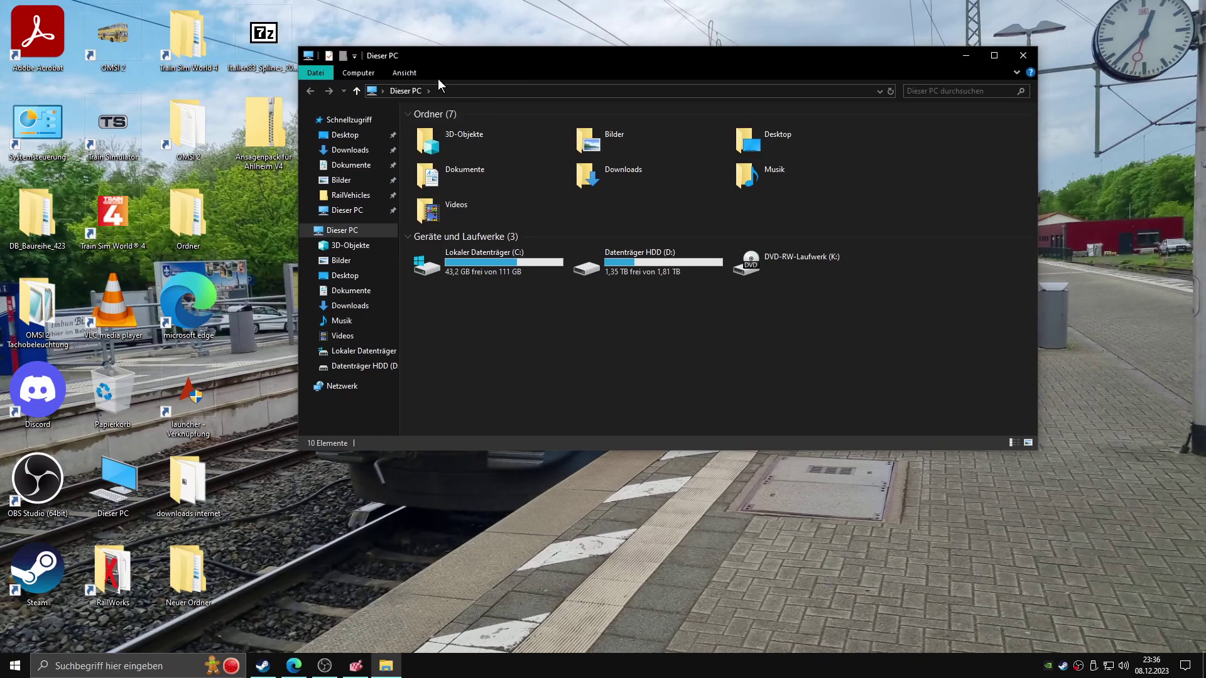
double_click(461, 65)
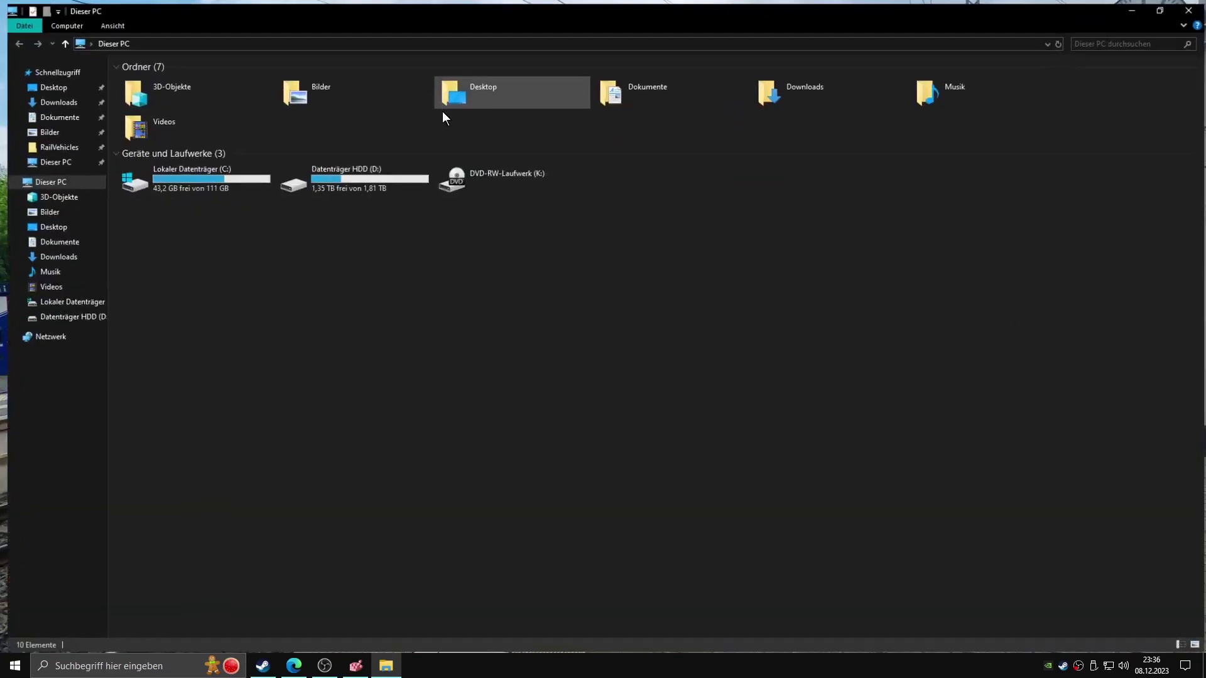
left_click(54, 70)
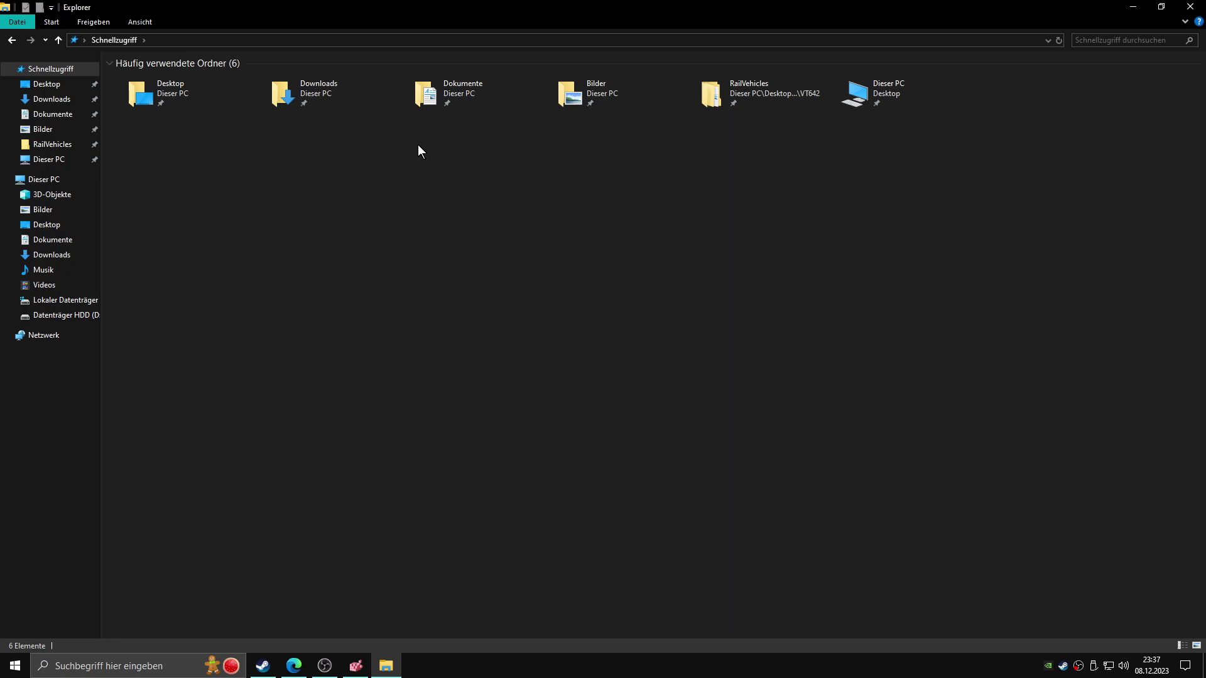
left_click_drag(411, 7, 614, 108)
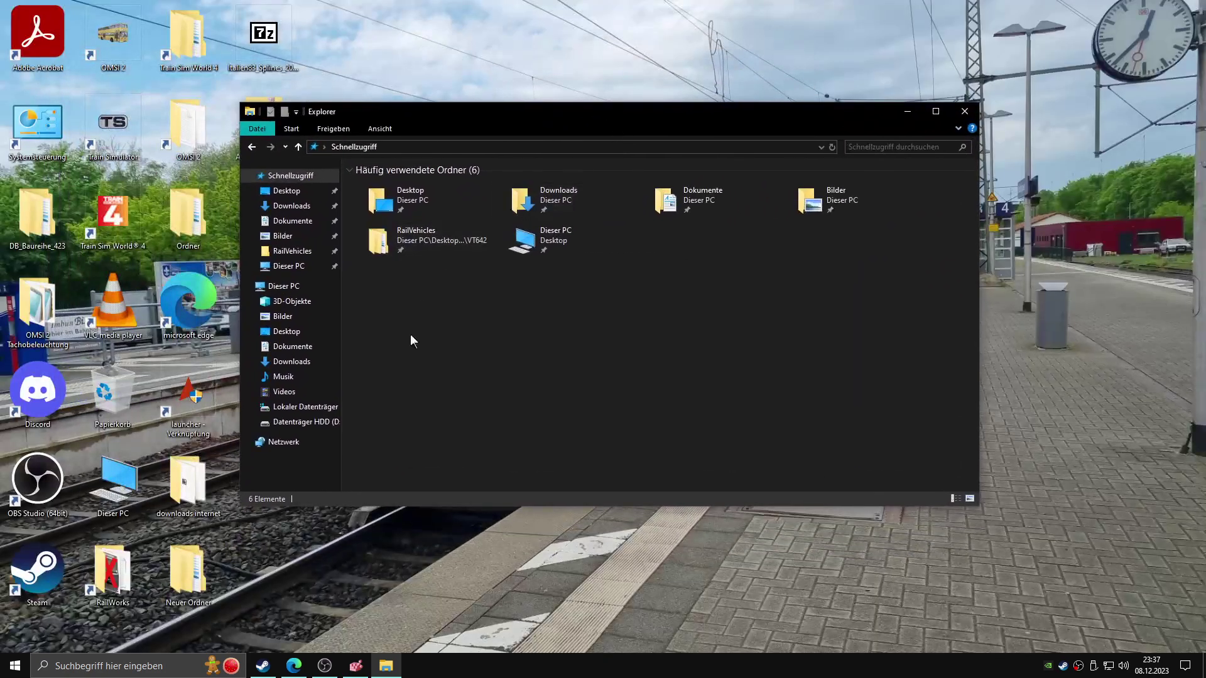
left_click(537, 562)
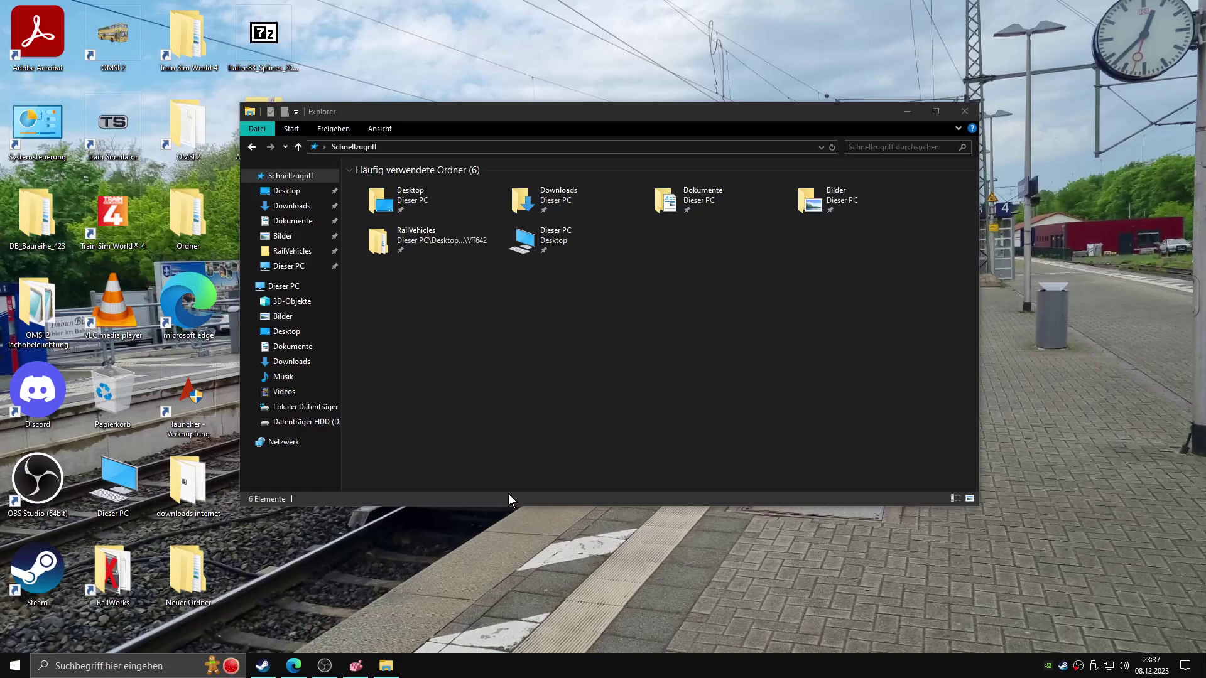
- Go to Dieser PC and set the folder options so that File Explorer opens to Dieser PC
left_click(271, 288)
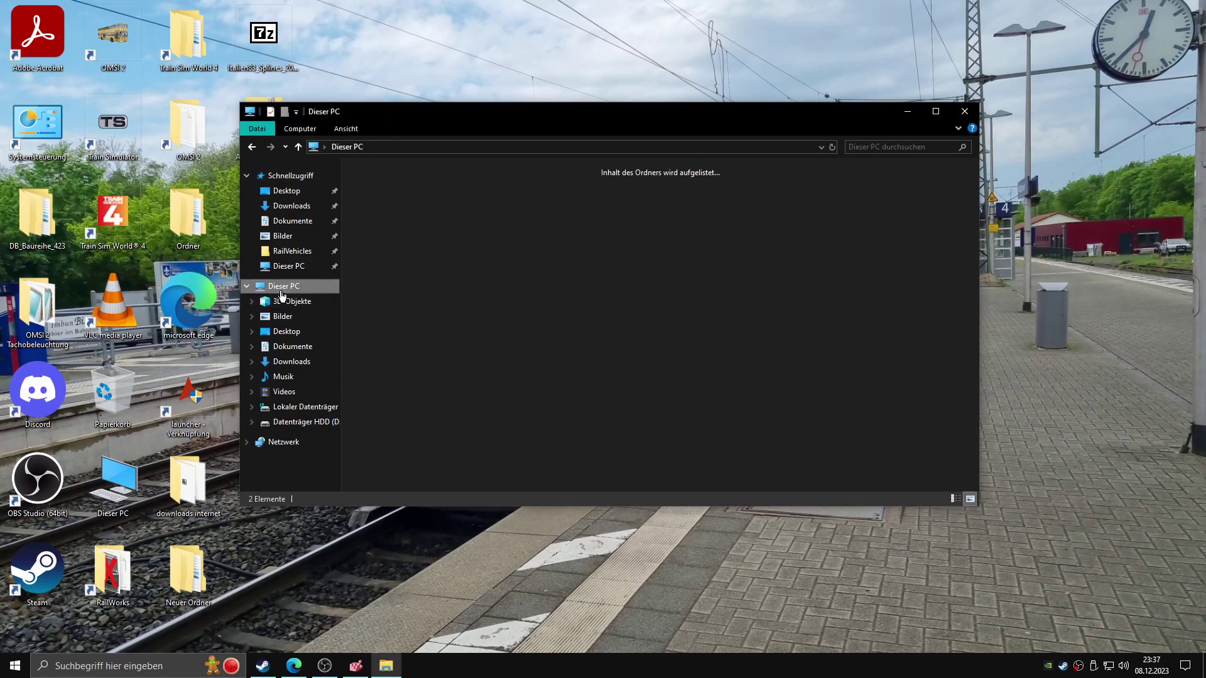
right_click(456, 361)
left_click(742, 433)
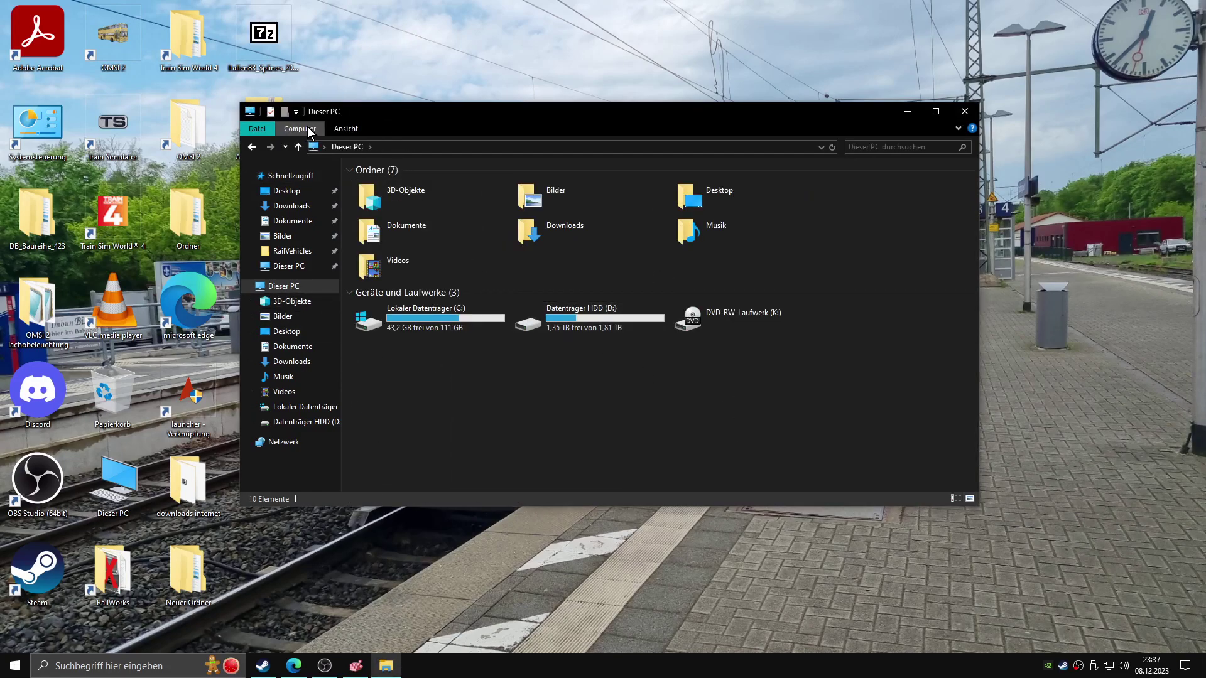
left_click(346, 128)
left_click(917, 152)
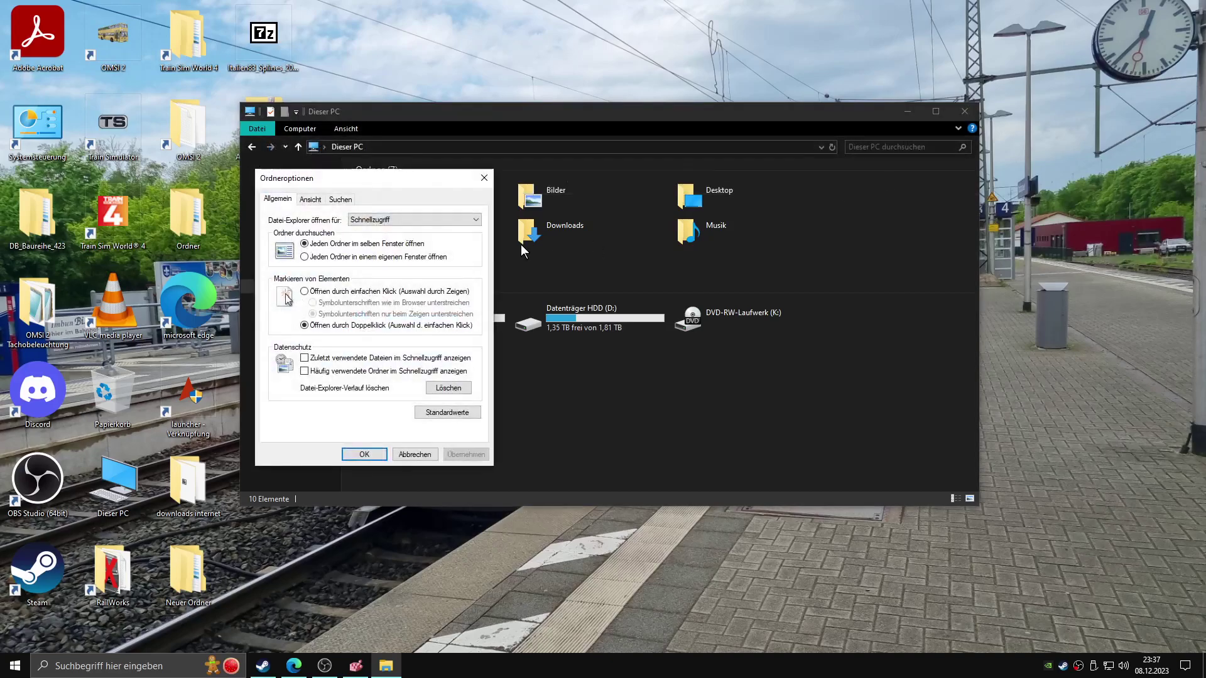
left_click(411, 220)
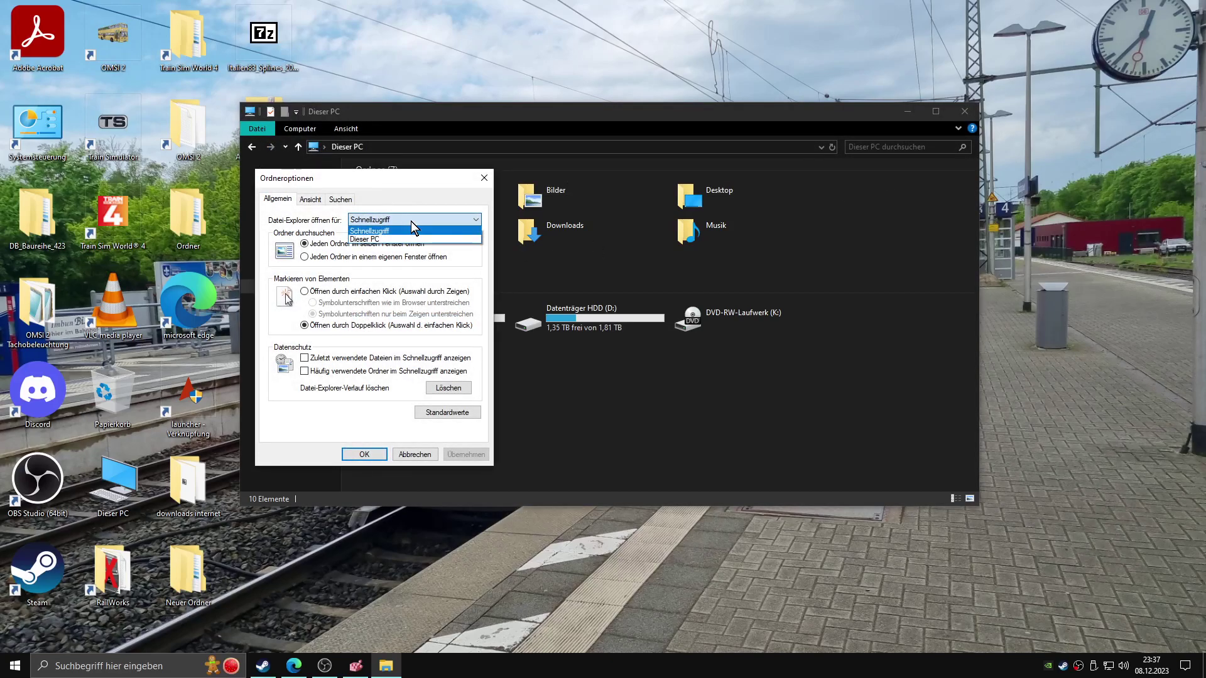
left_click(385, 239)
left_click(464, 454)
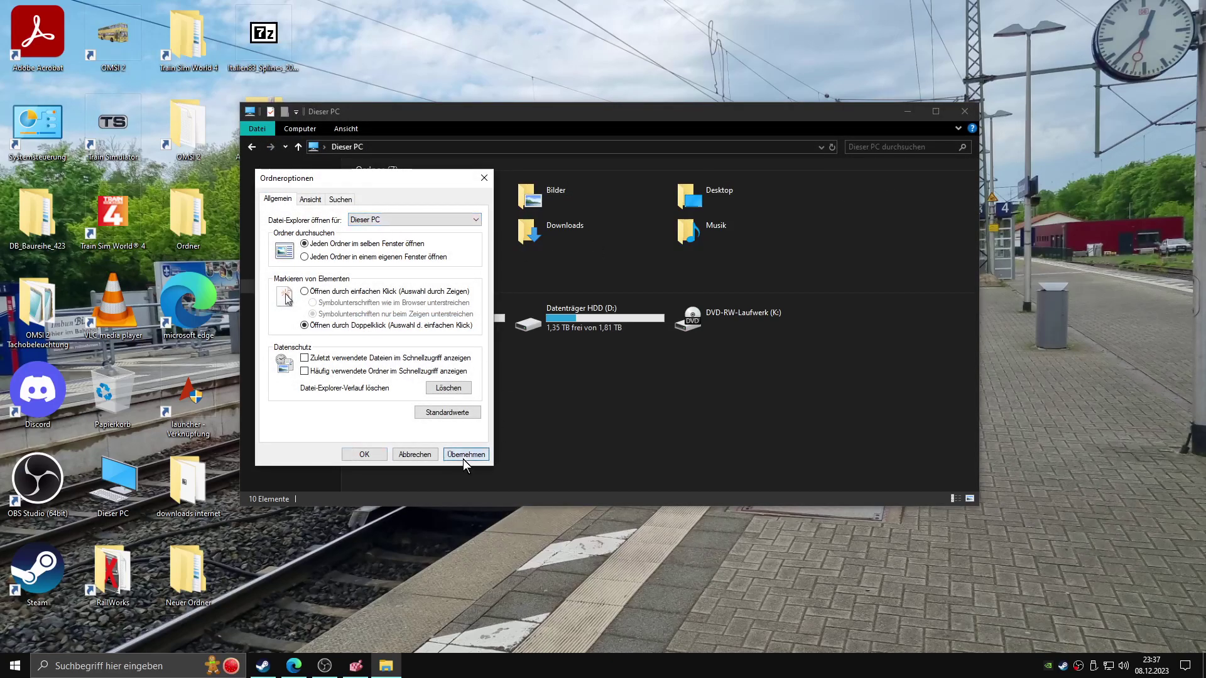
left_click(367, 452)
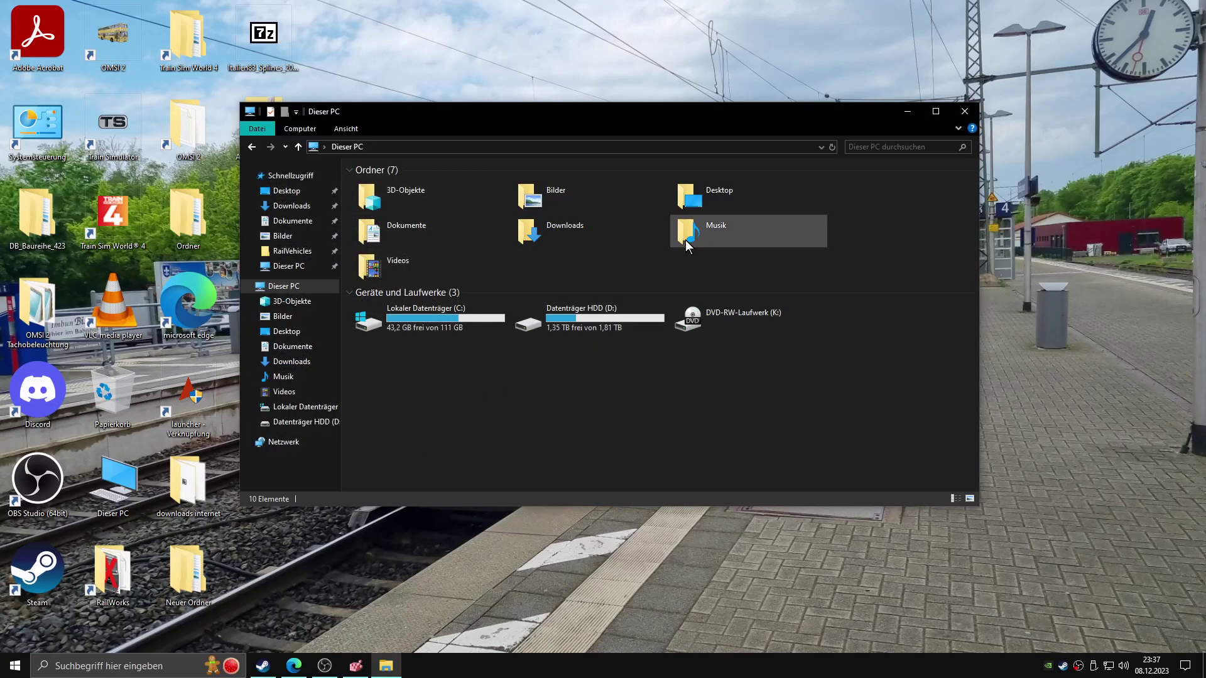
- Close the File Explorer window and reposition the RegOwnershipEx window on the desktop
left_click(355, 665)
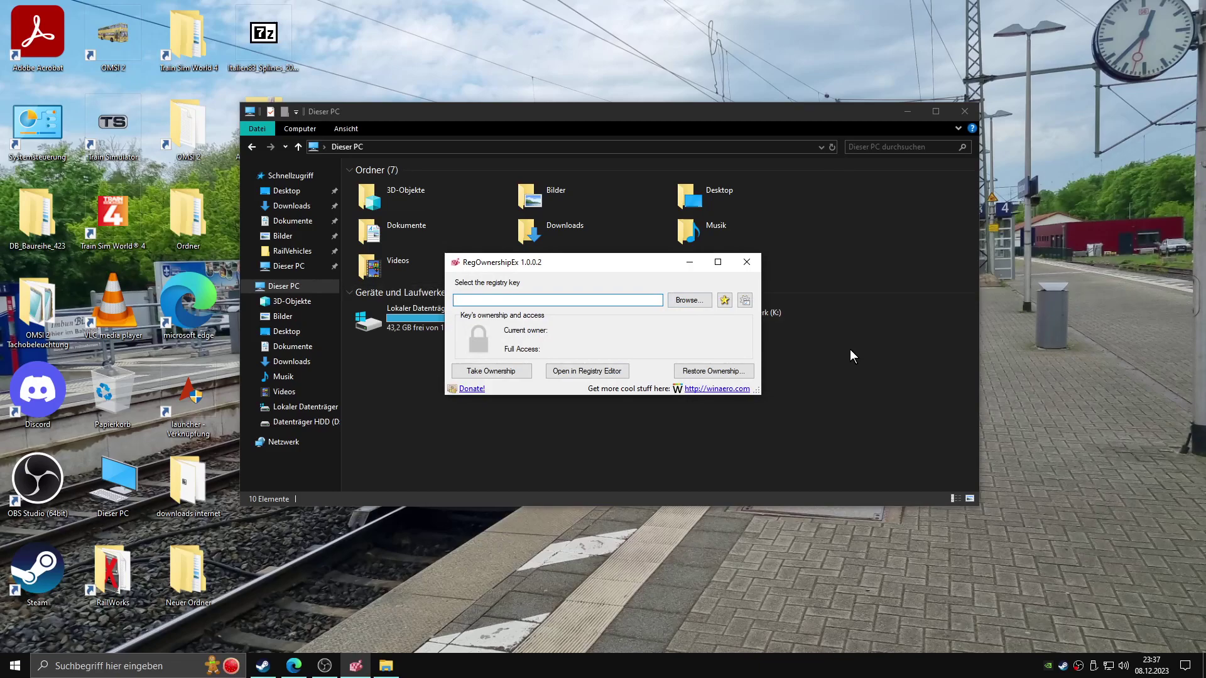
left_click(848, 377)
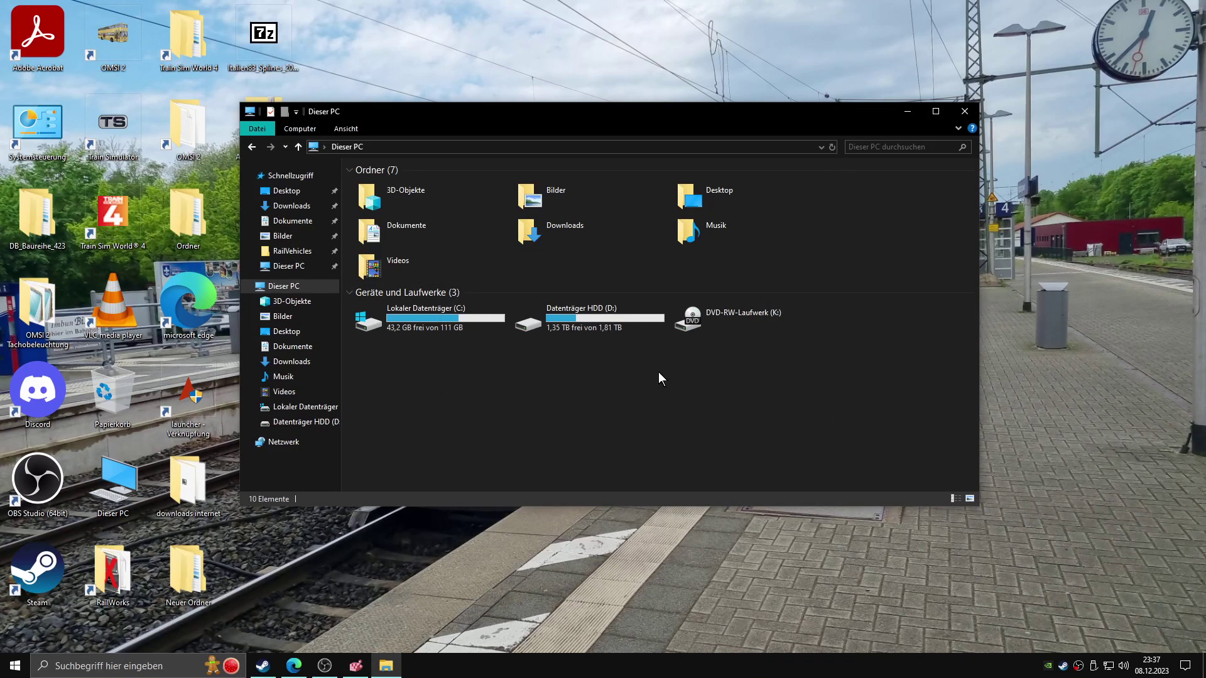
left_click(965, 111)
left_click_drag(613, 261, 685, 193)
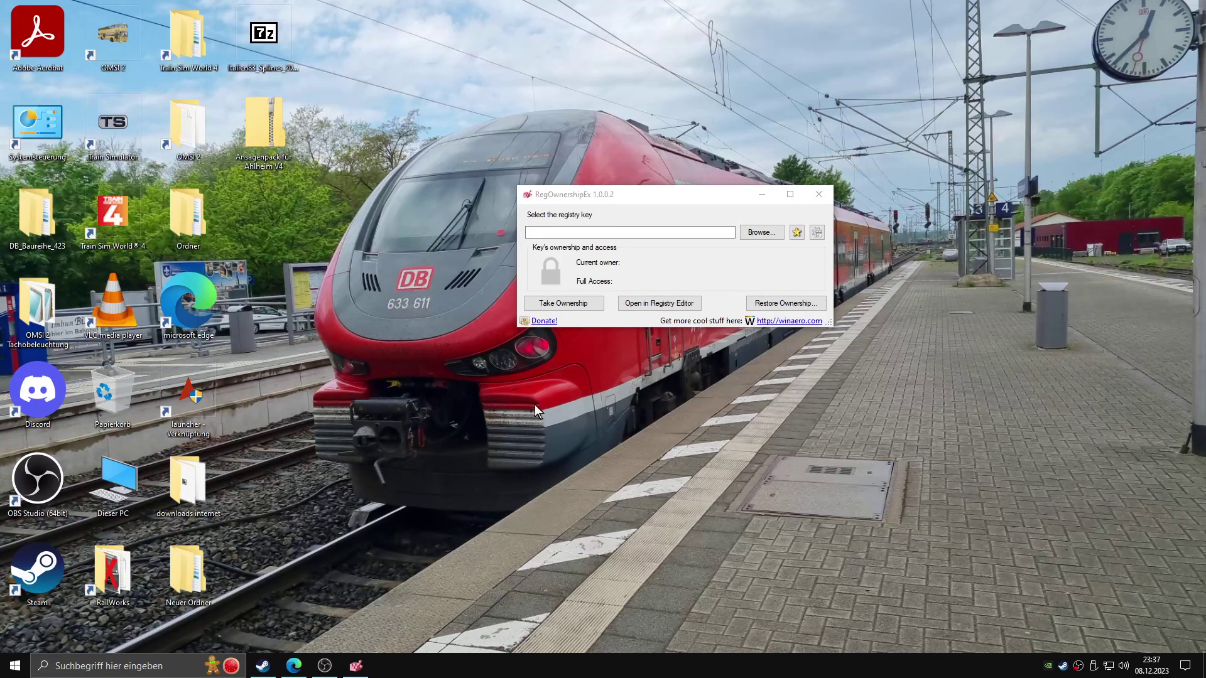
- Reopen Dieser PC from the desktop to view the Schnellzugriff entry, and close the window
double_click(86, 484)
left_click(292, 176)
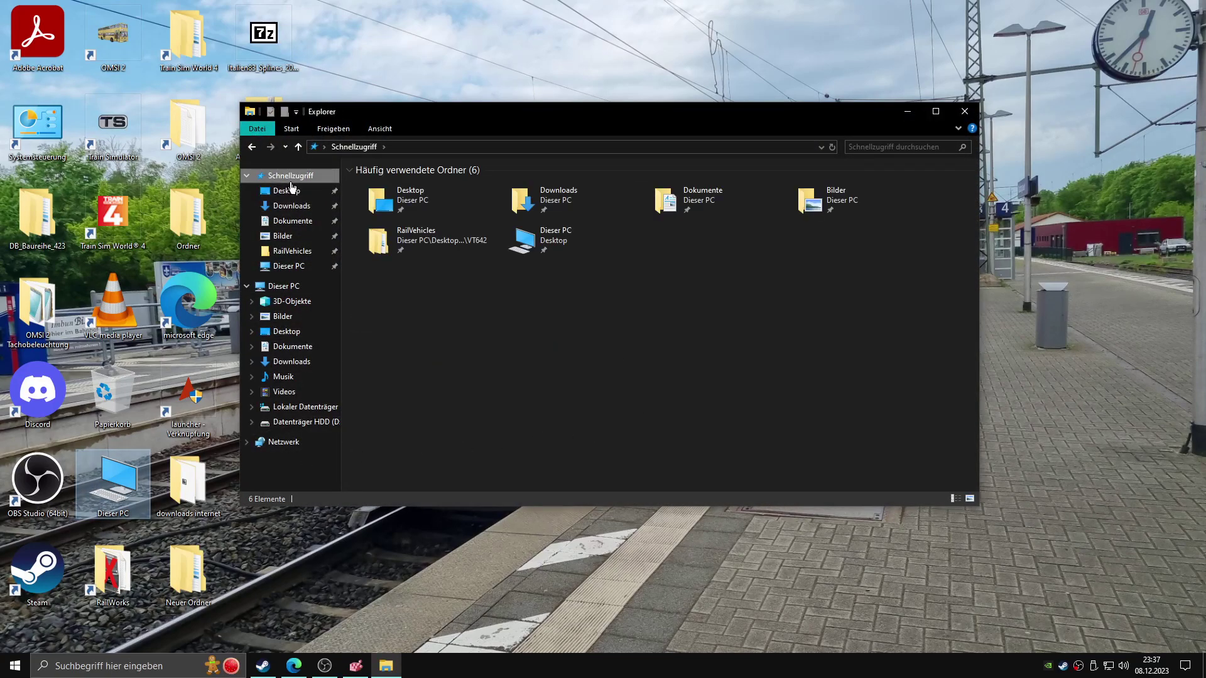
left_click(971, 111)
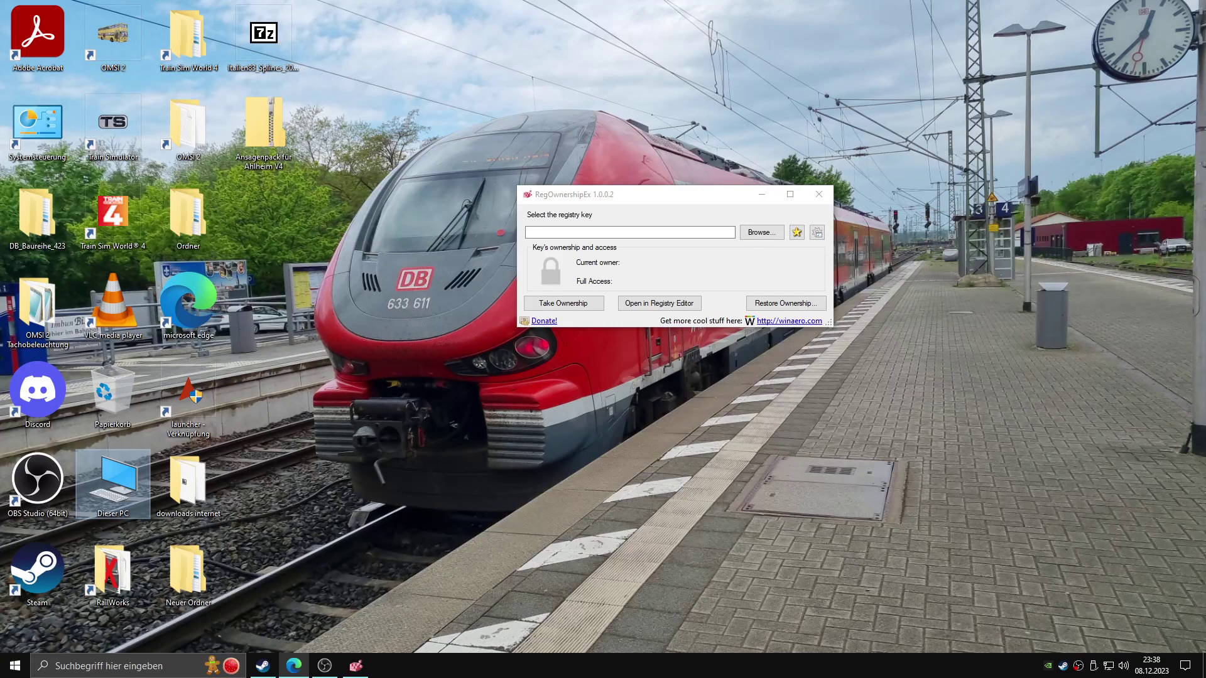
left_click(628, 269)
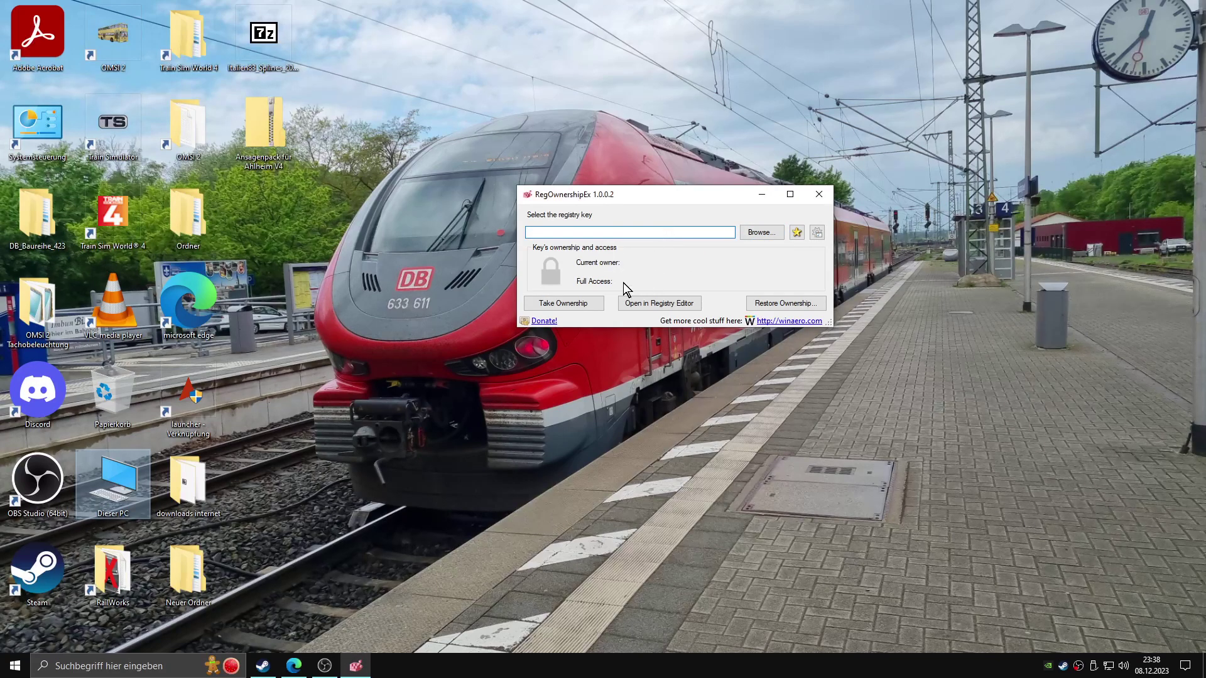
left_click(572, 301)
left_click(664, 376)
left_click(800, 306)
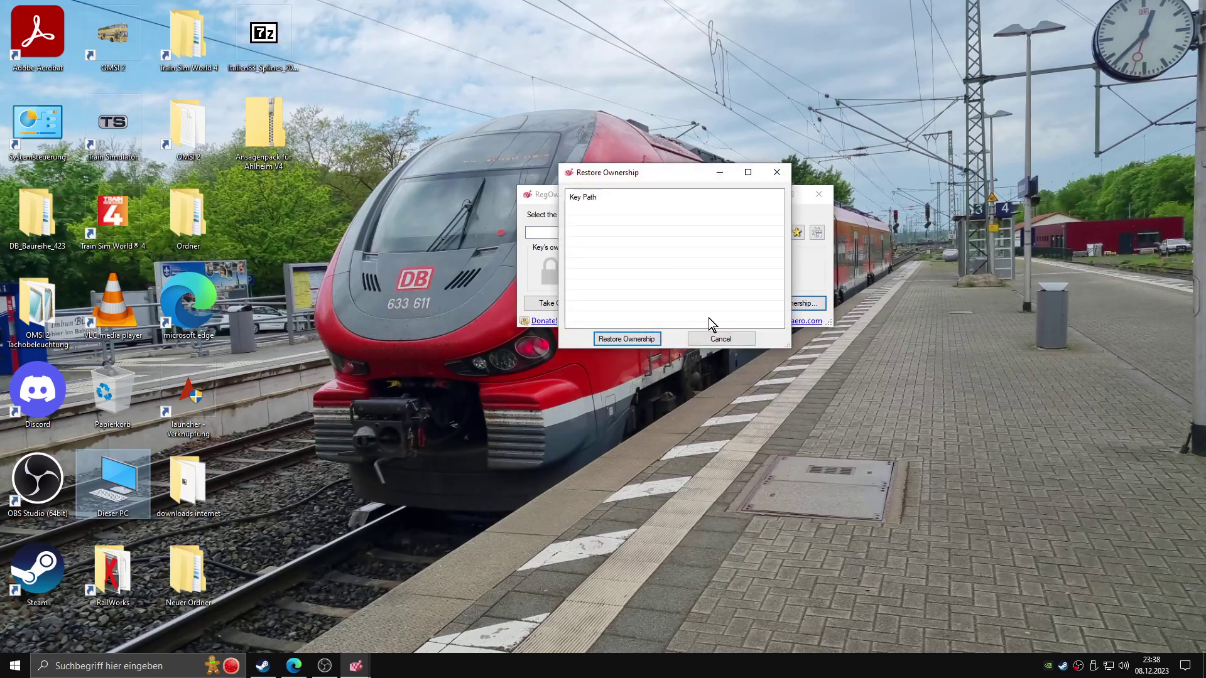
left_click(689, 336)
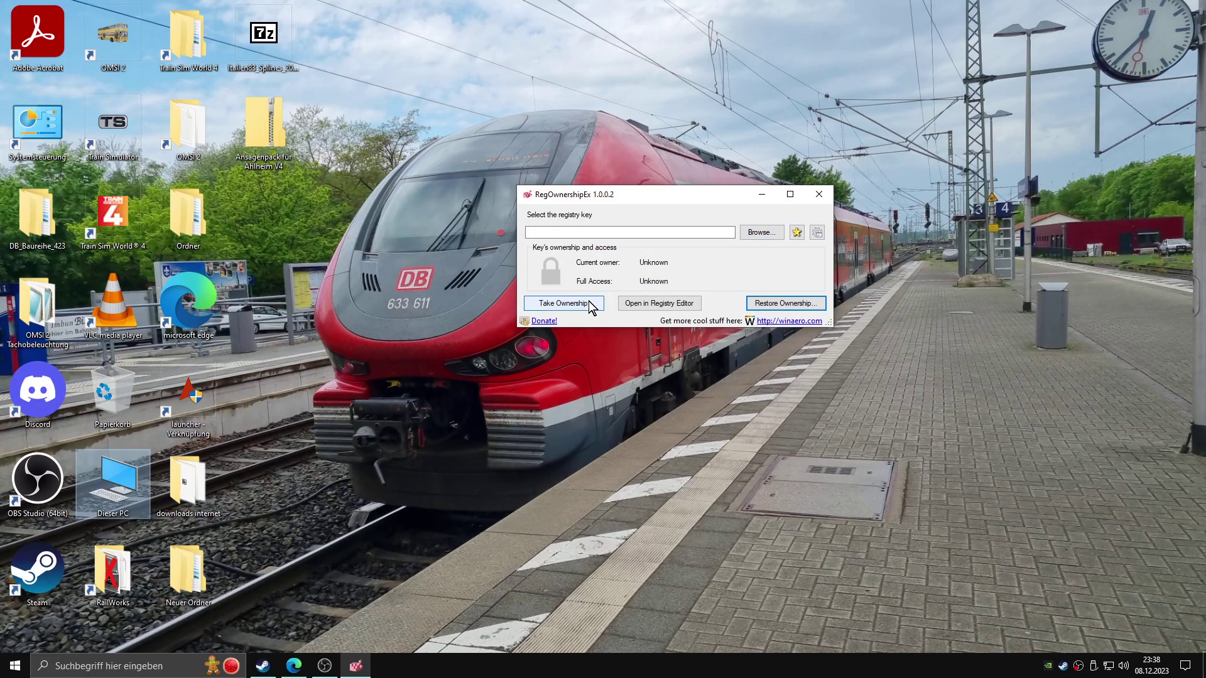
left_click(563, 306)
left_click(684, 375)
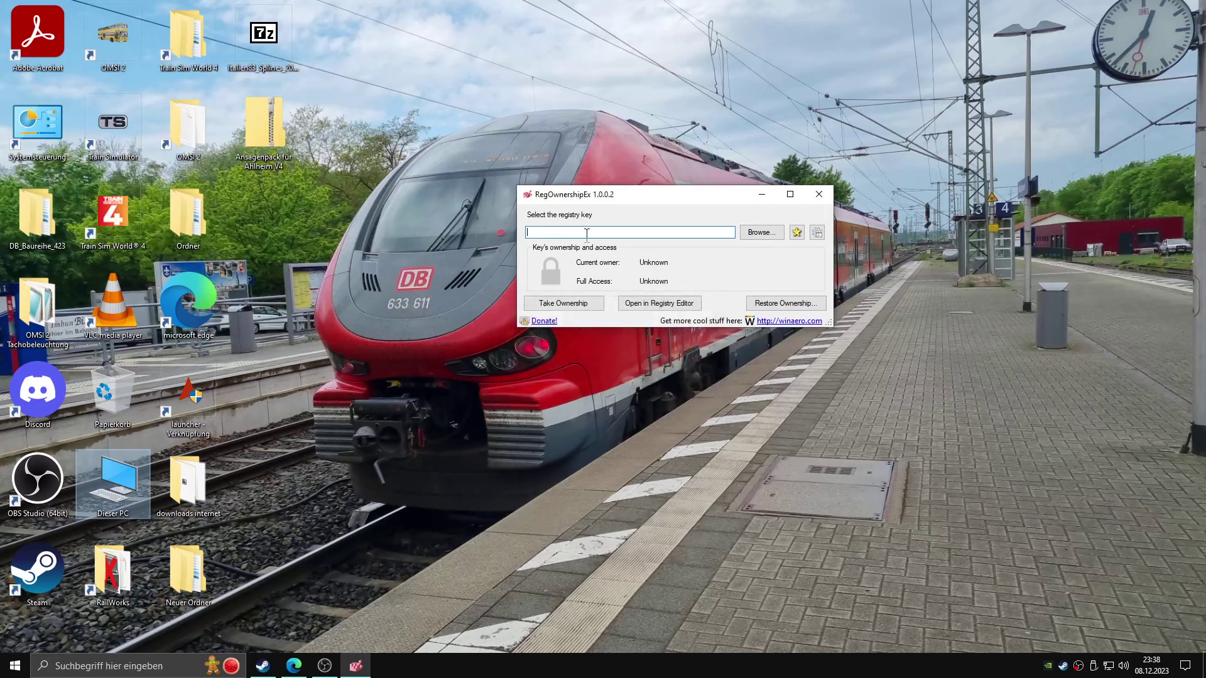
- Try to take ownership of the pasted registry path ending in CLSID\{679f85cb-0220-4080-b29b-5540cc05aab6}\ShellFolde
left_click(586, 232)
key("ctrl+v")
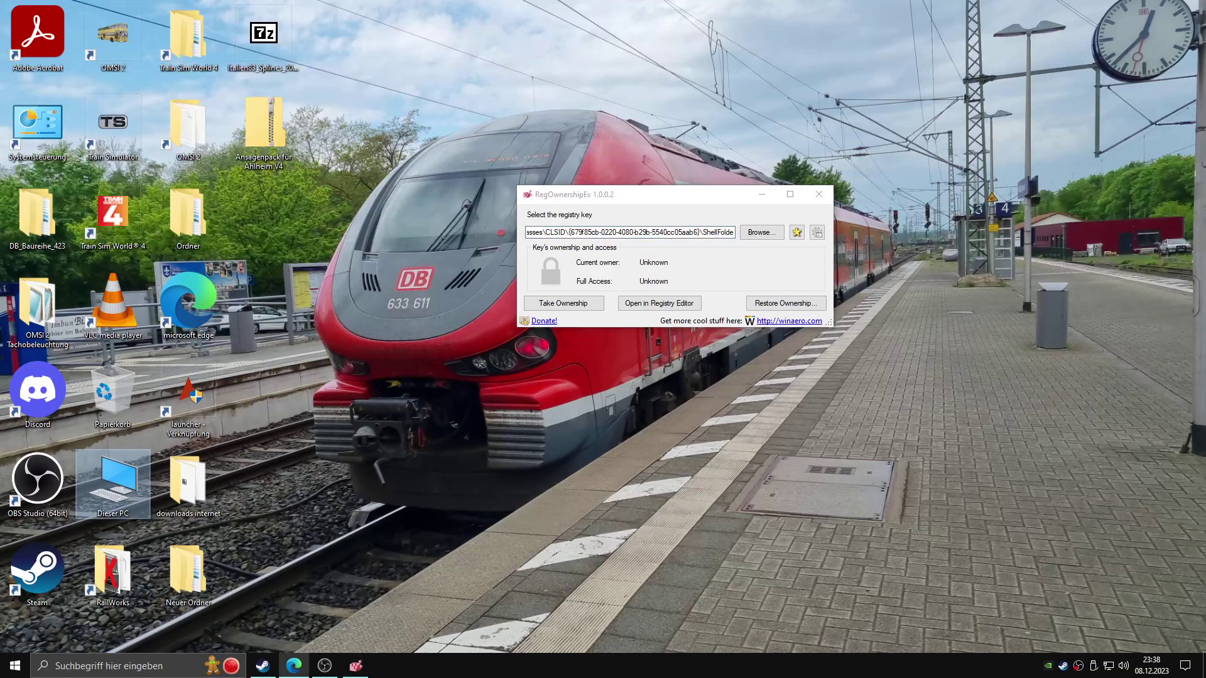
left_click(575, 308)
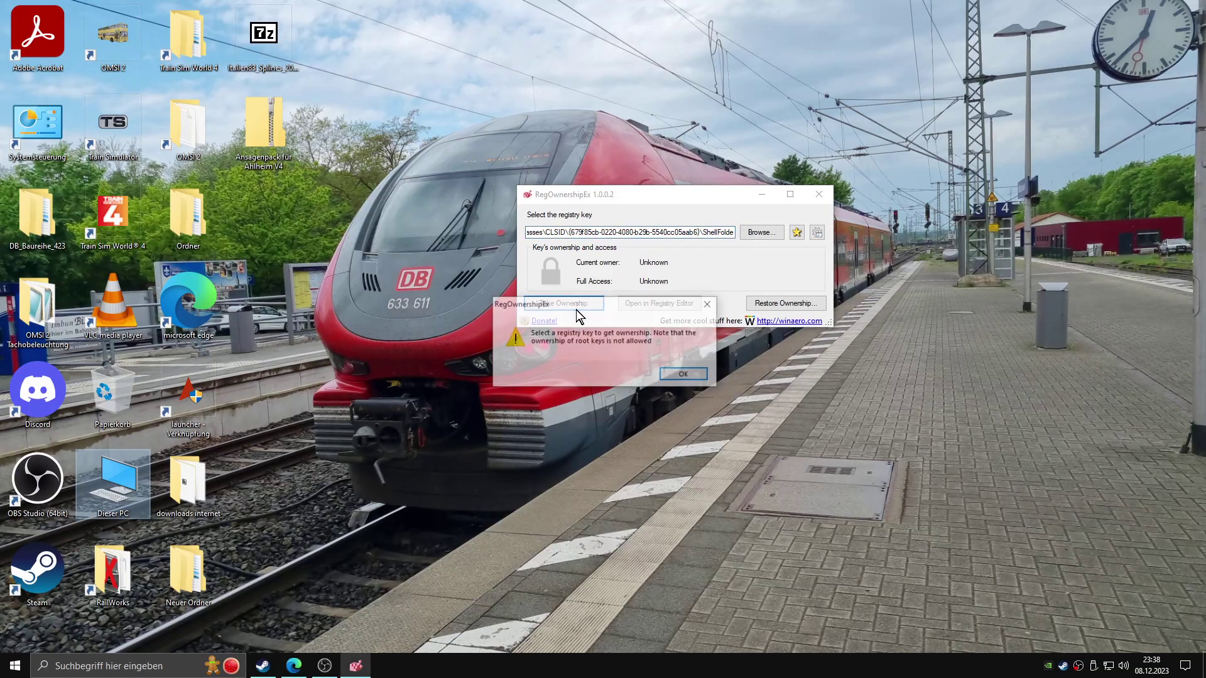
left_click(668, 377)
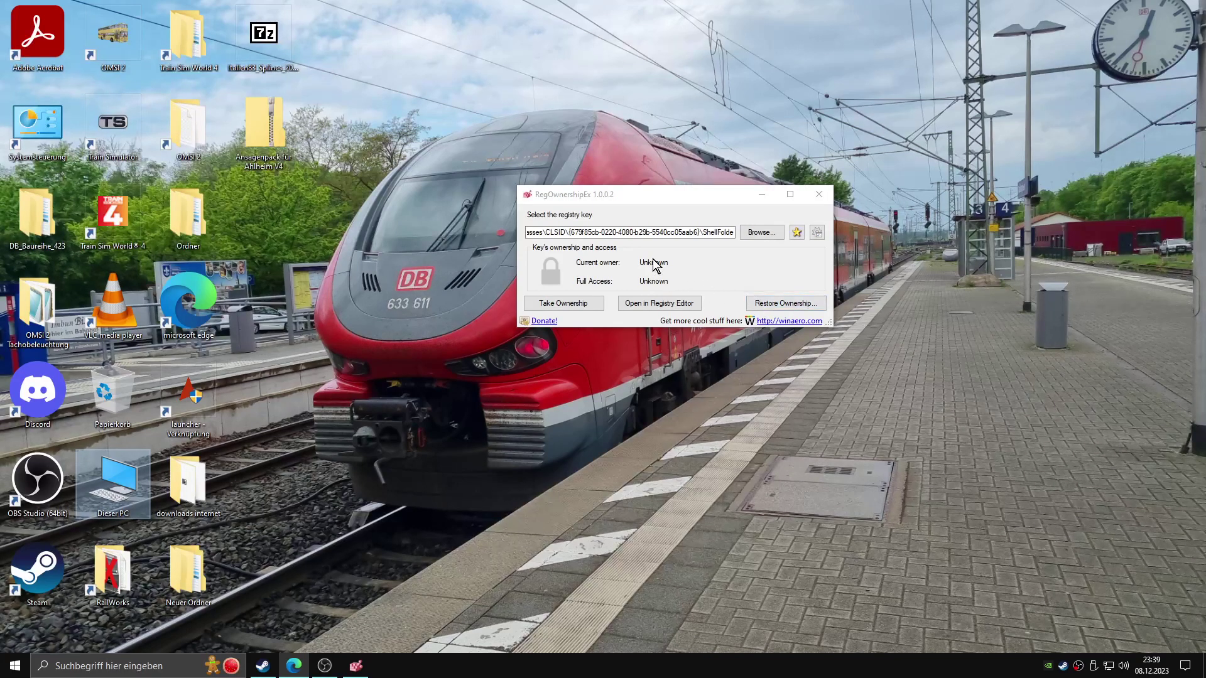
- Take ownership of HKEY_CLASSES_ROOT\CLSID\{679f85cb-0220-4080-b29b-5540cc05aab6}\ShellFolder and open that key in the Registry Editor
left_click(647, 239)
left_click(591, 304)
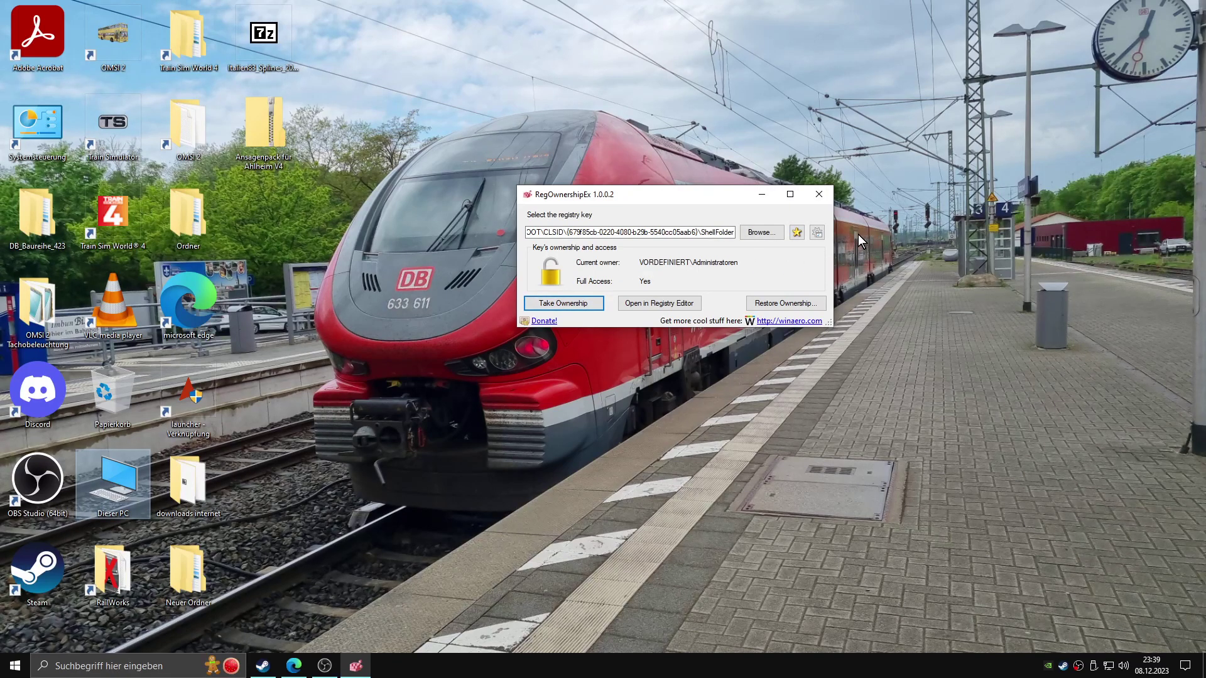
left_click(653, 306)
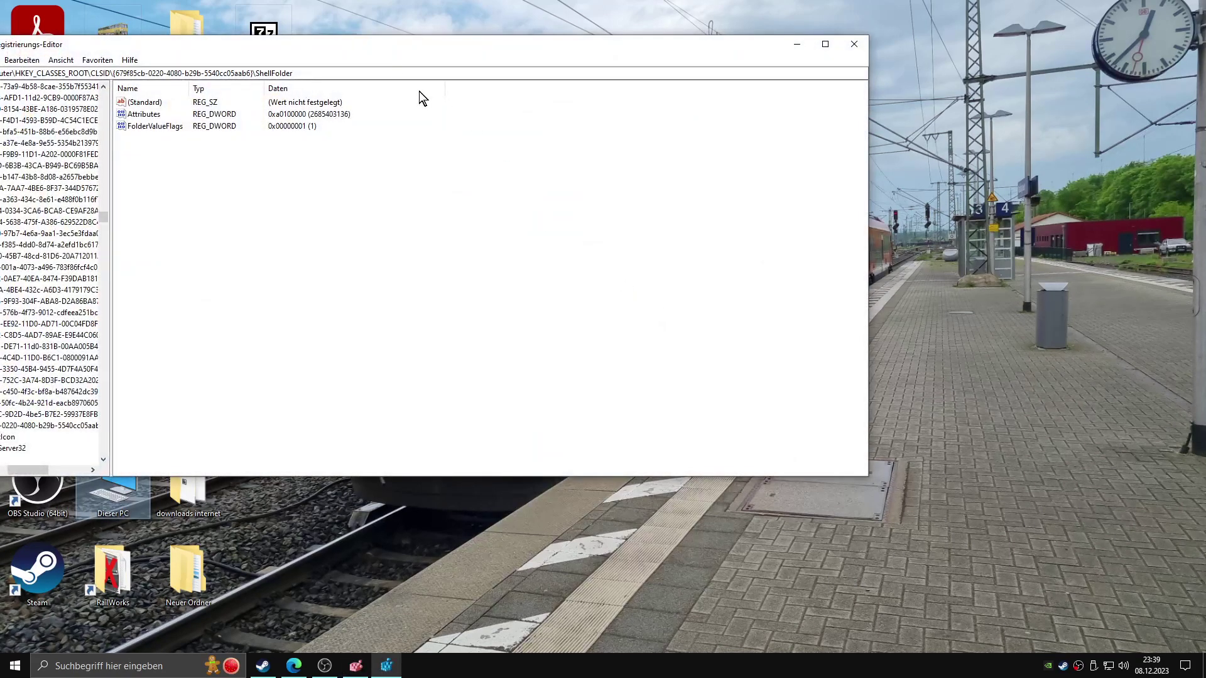
left_click_drag(394, 36, 562, 94)
left_click(319, 162)
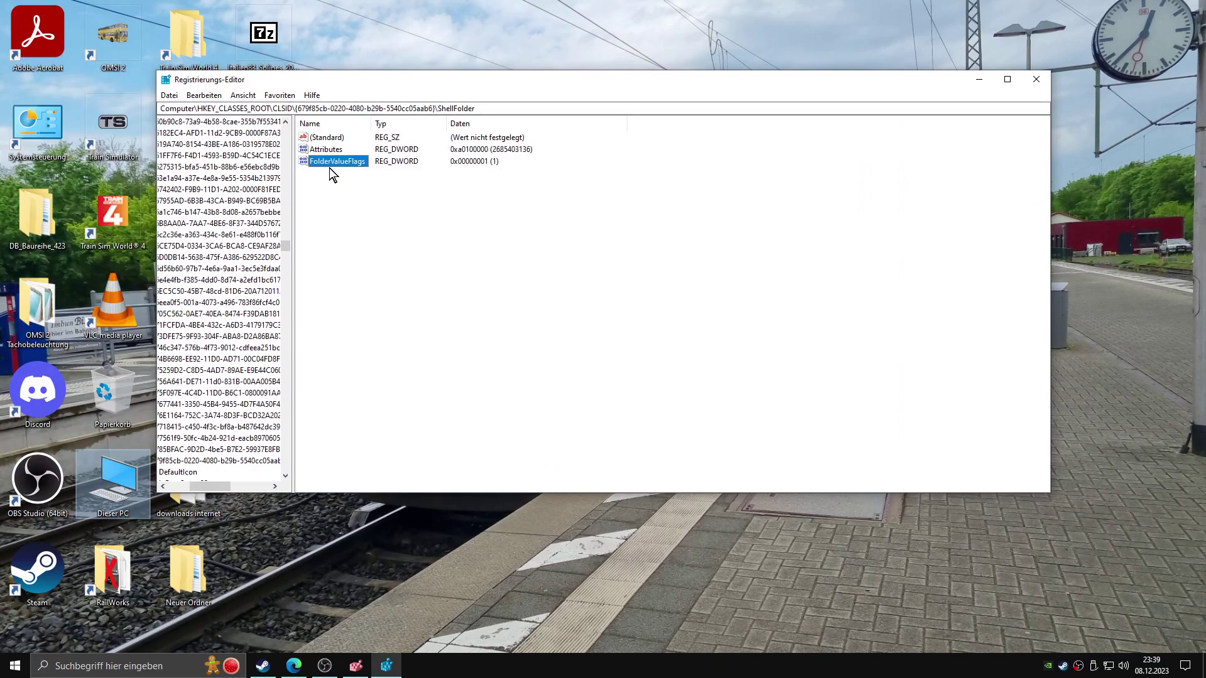
- Confirm the ShellFolder key's Attributes DWORD as a0100000 in Hexadezimal base and close the Registry Editor
left_click(328, 150)
double_click(327, 150)
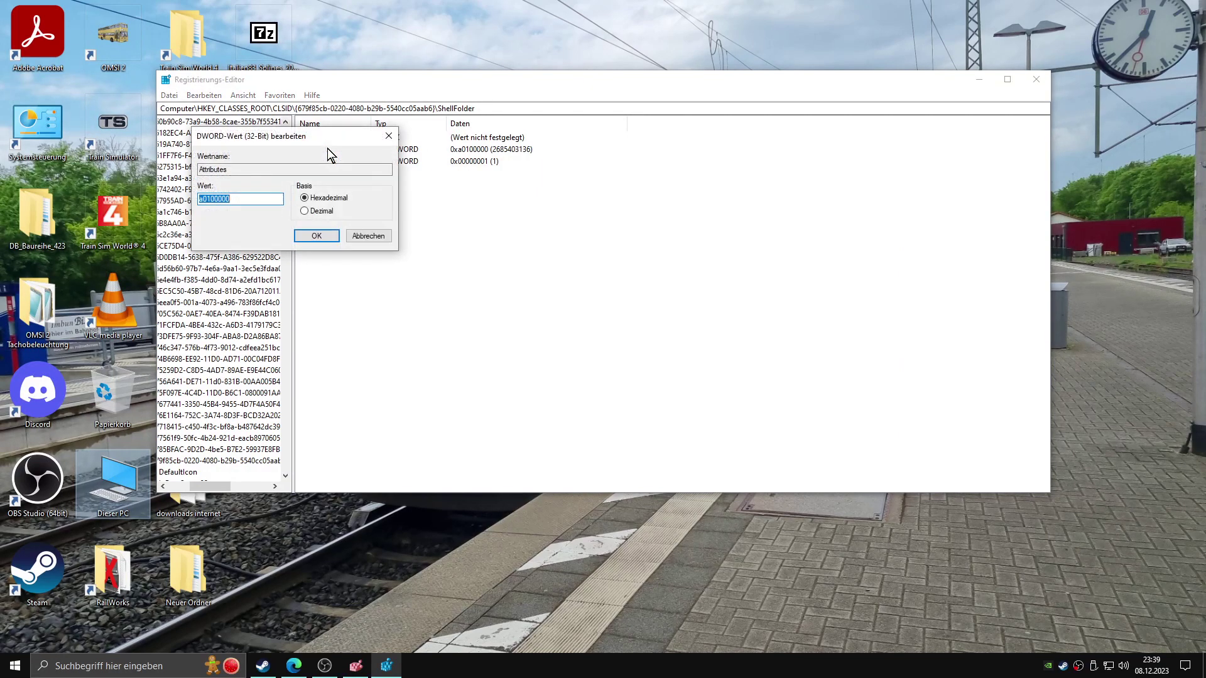
left_click(262, 199)
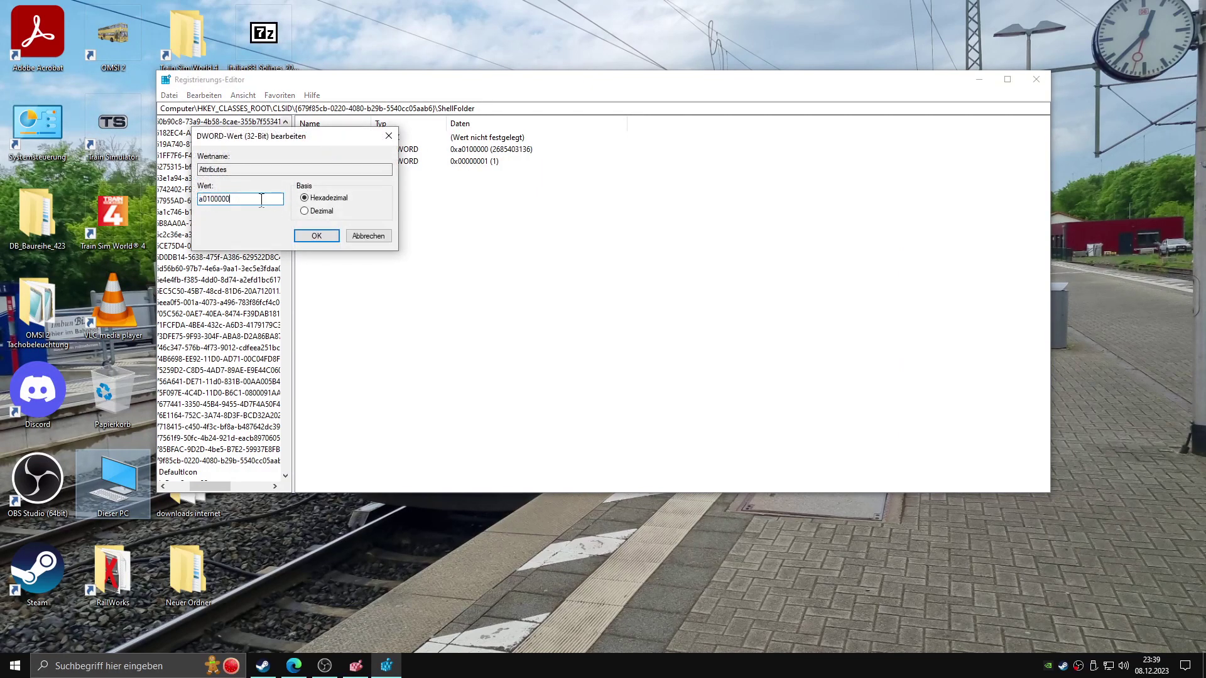
left_click(318, 211)
left_click(318, 198)
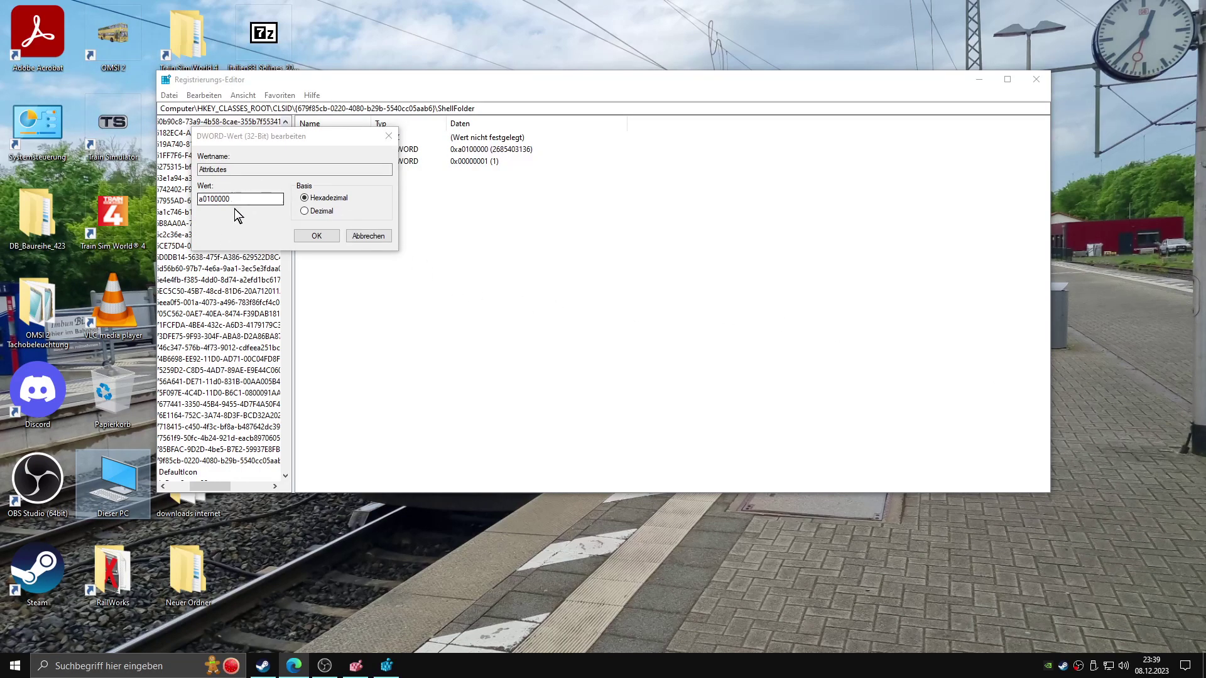
left_click(209, 199)
left_click(210, 200)
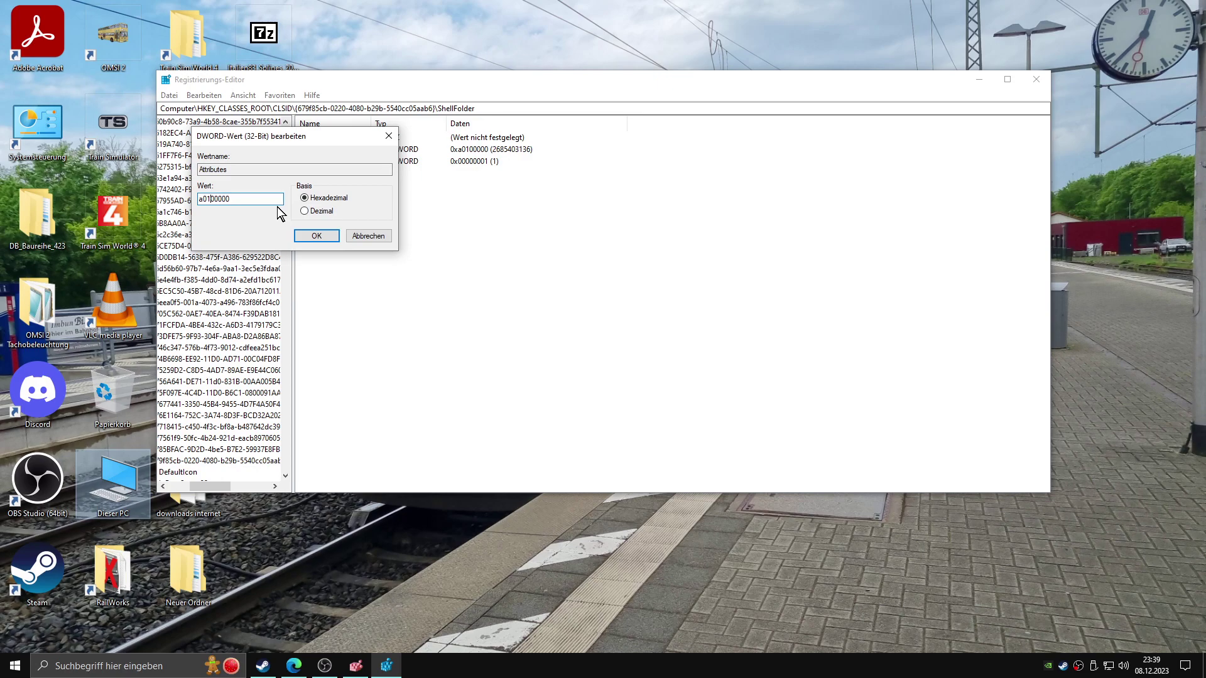
left_click(300, 237)
left_click(1036, 79)
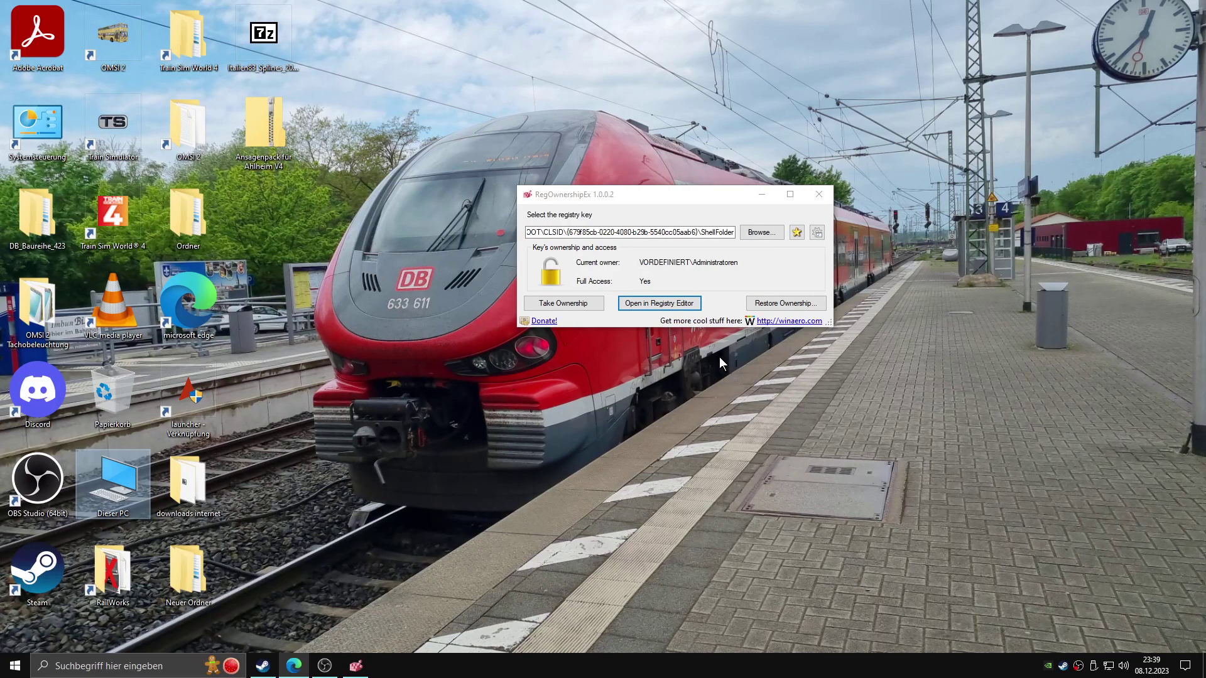
- Restore the original ownership of the ShellFolder registry key in RegOwnershipEx
left_click(772, 304)
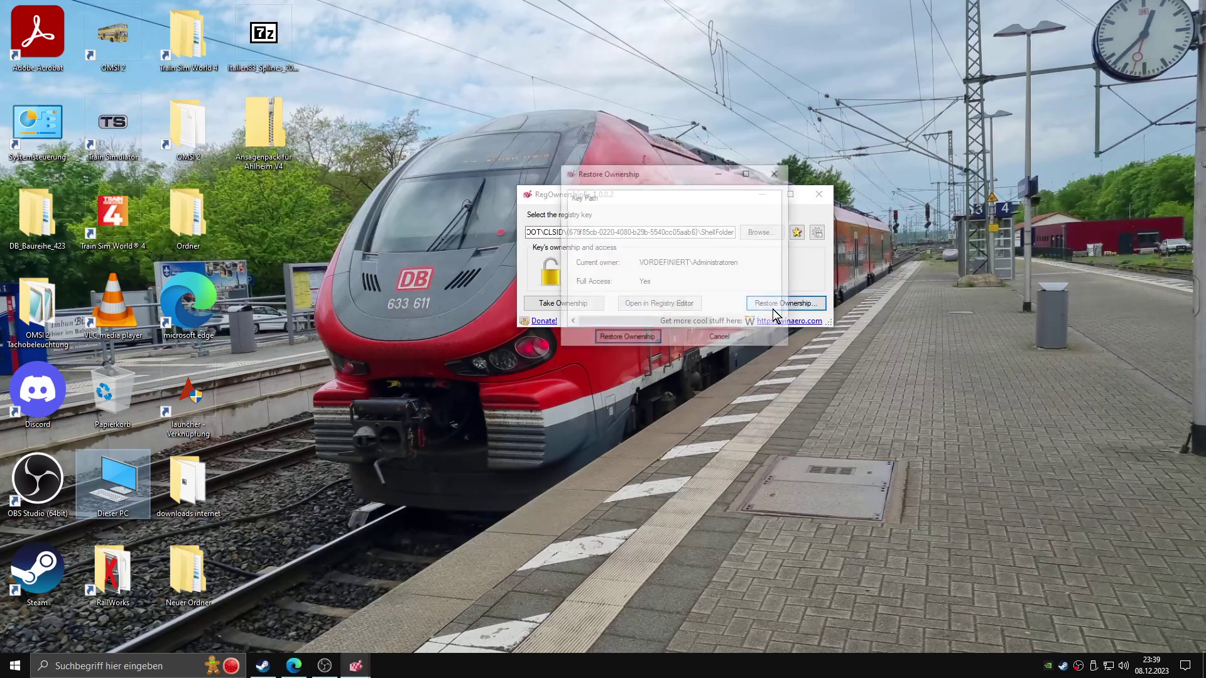
left_click(595, 211)
left_click(572, 210)
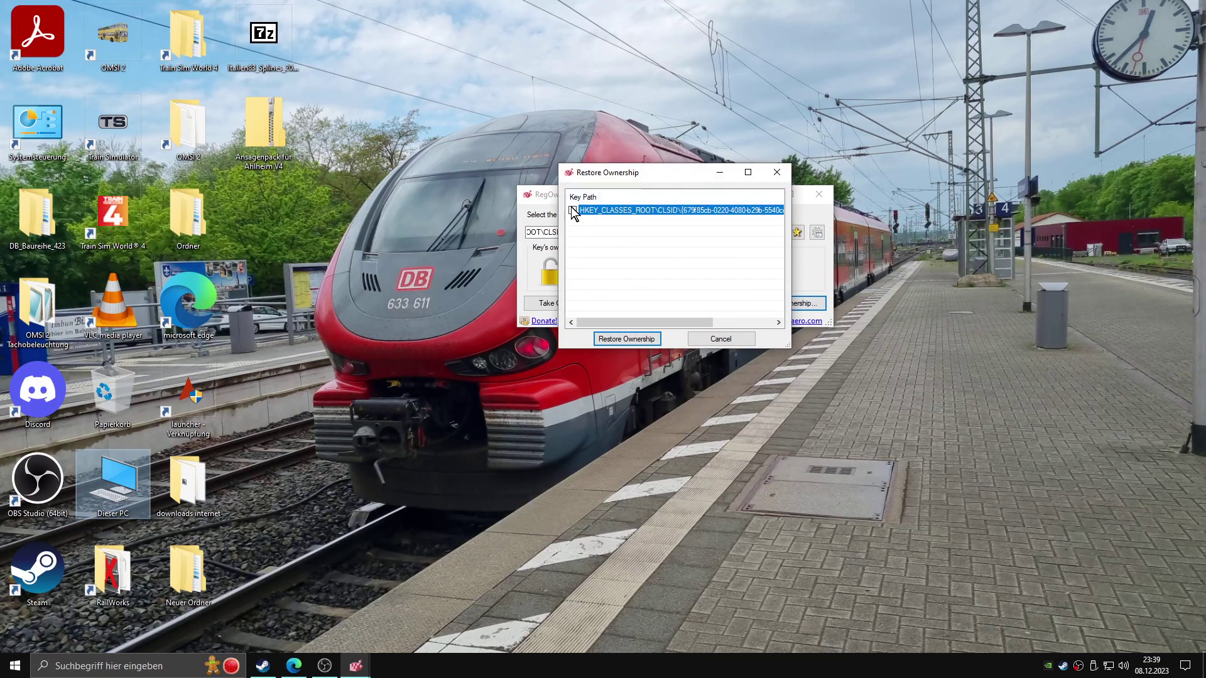
left_click(625, 334)
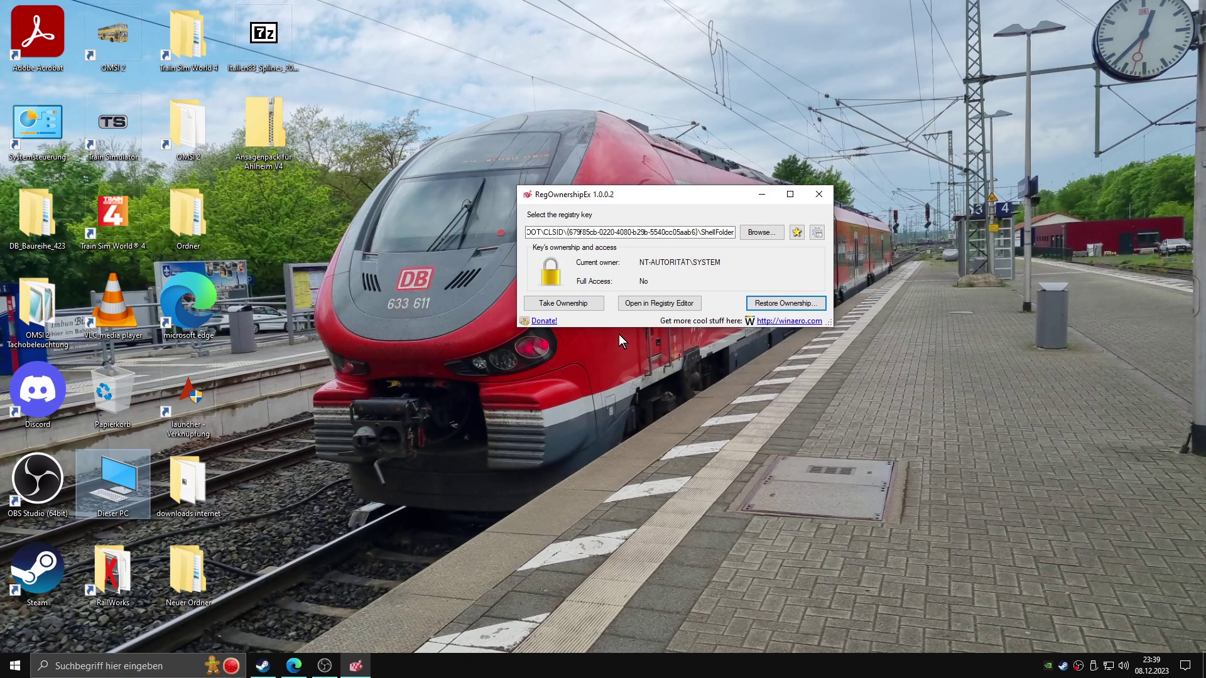
left_click(604, 394)
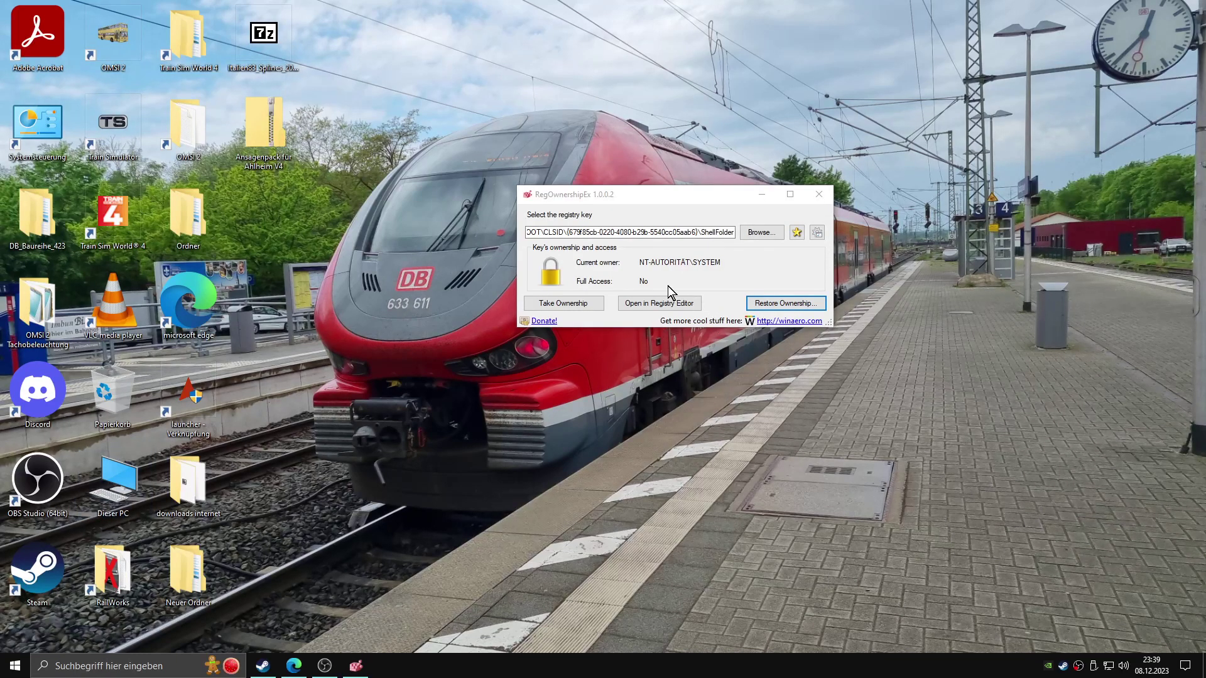
- Re-enter the key path HKEY_CLASSES_ROOT\CLSID\{679f85cb-0220-4080-b29b-5540cc05aab6}\ShellFolder in RegOwnershipEx and take ownership of it
left_click(704, 281)
left_click(733, 366)
double_click(604, 233)
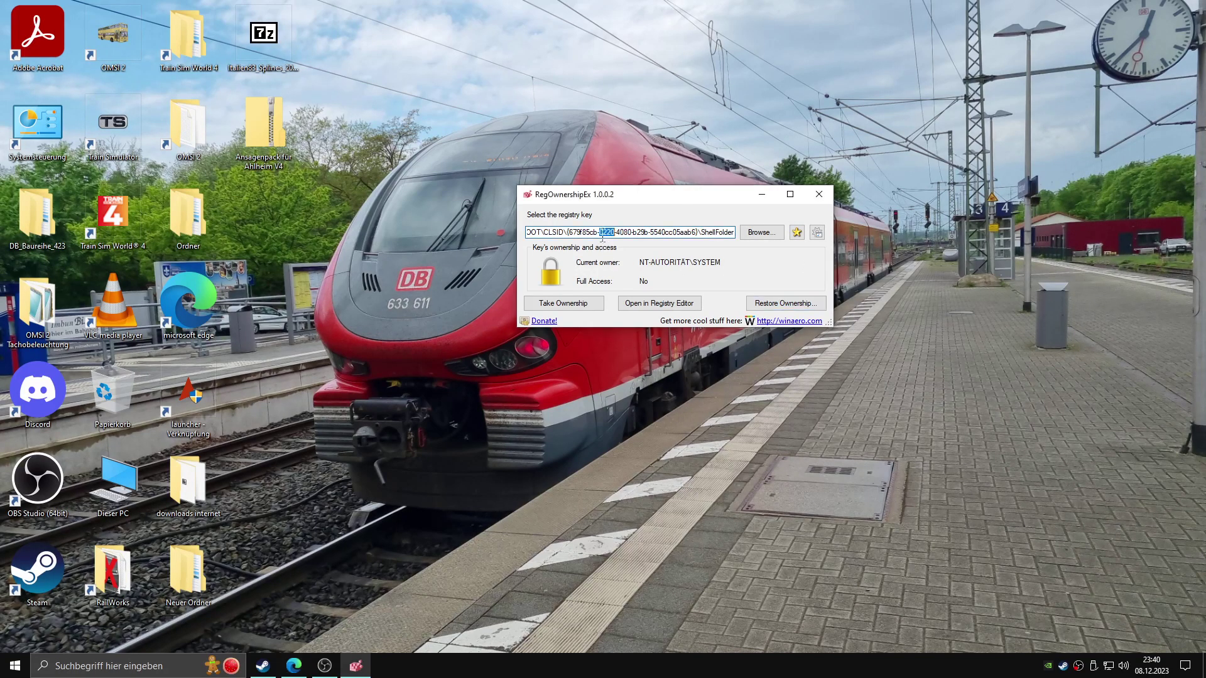
left_click(601, 232)
key("ctrl+a")
key("BackSpace")
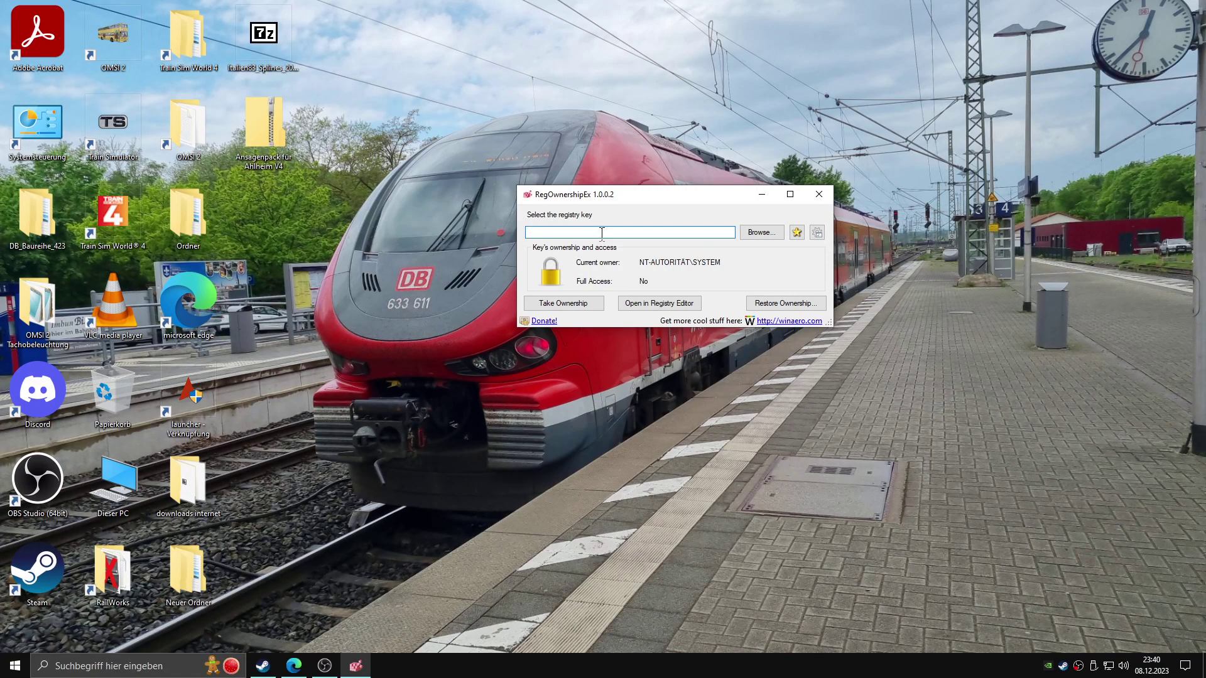
type("HKEY_CLASSES_ROOT\\CLSID\\{679f85cb-0220-4080-b29b-5540cc05aab6}\\ShellFolder")
left_click(554, 304)
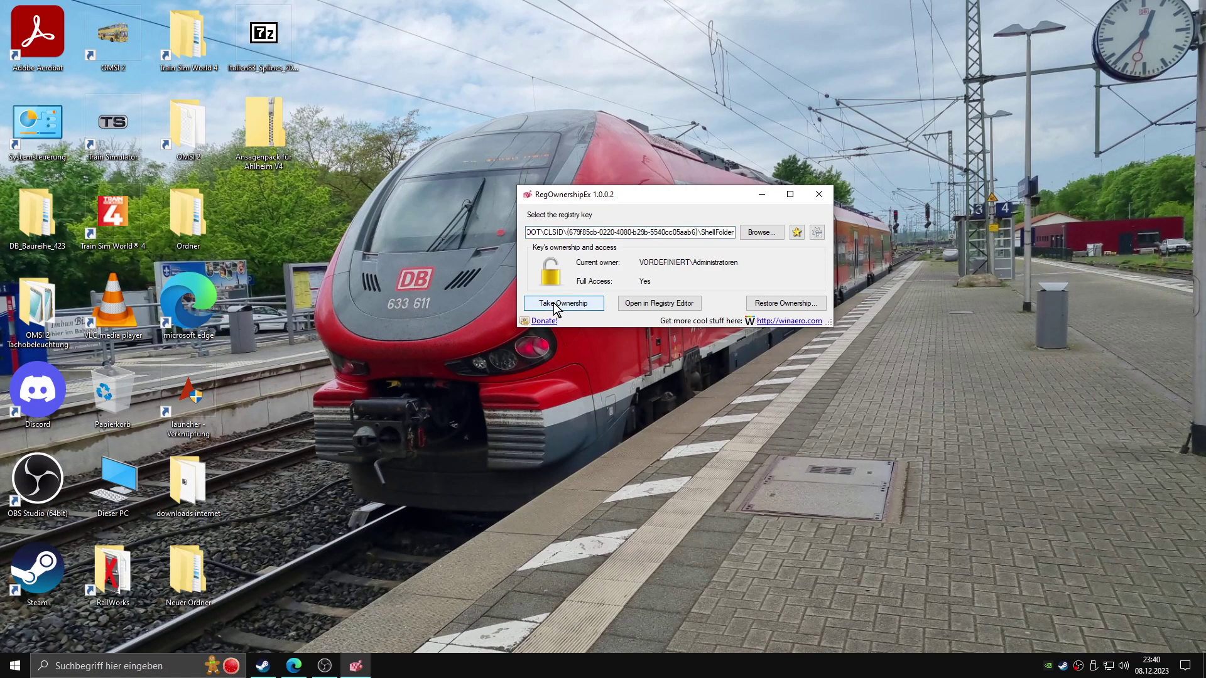
left_click(716, 400)
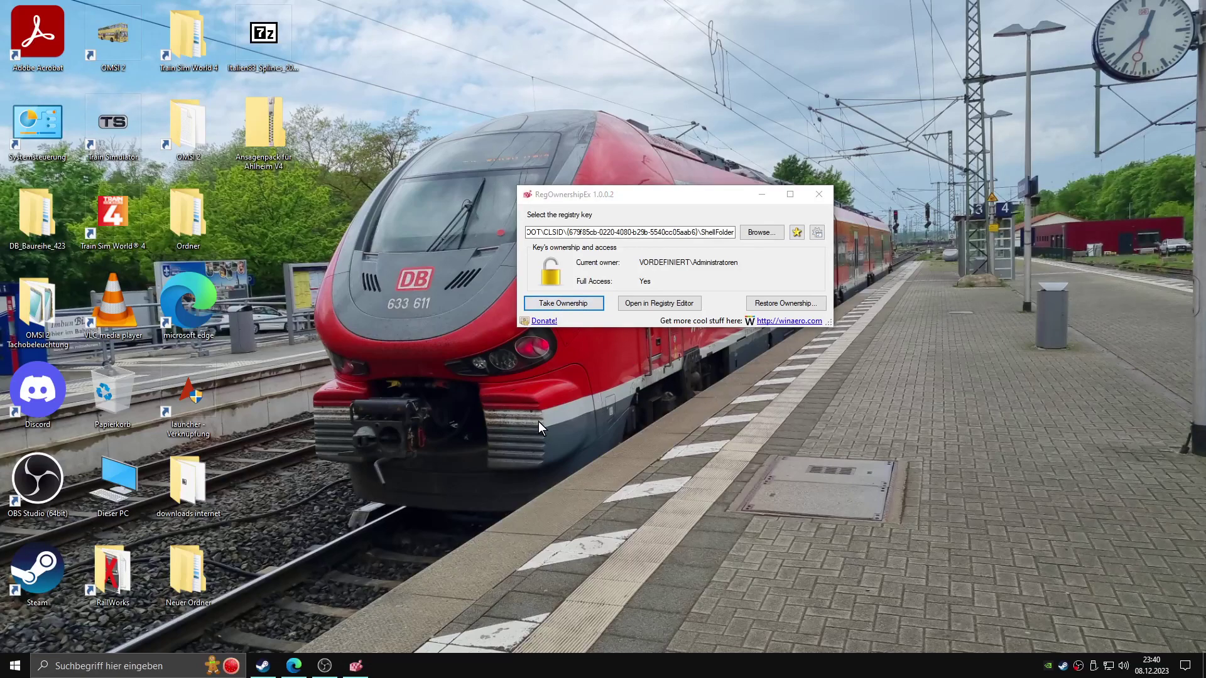
- Open the ShellFolder key in the Registry Editor, check the Attributes DWORD without changing it, and close the editor
left_click(672, 304)
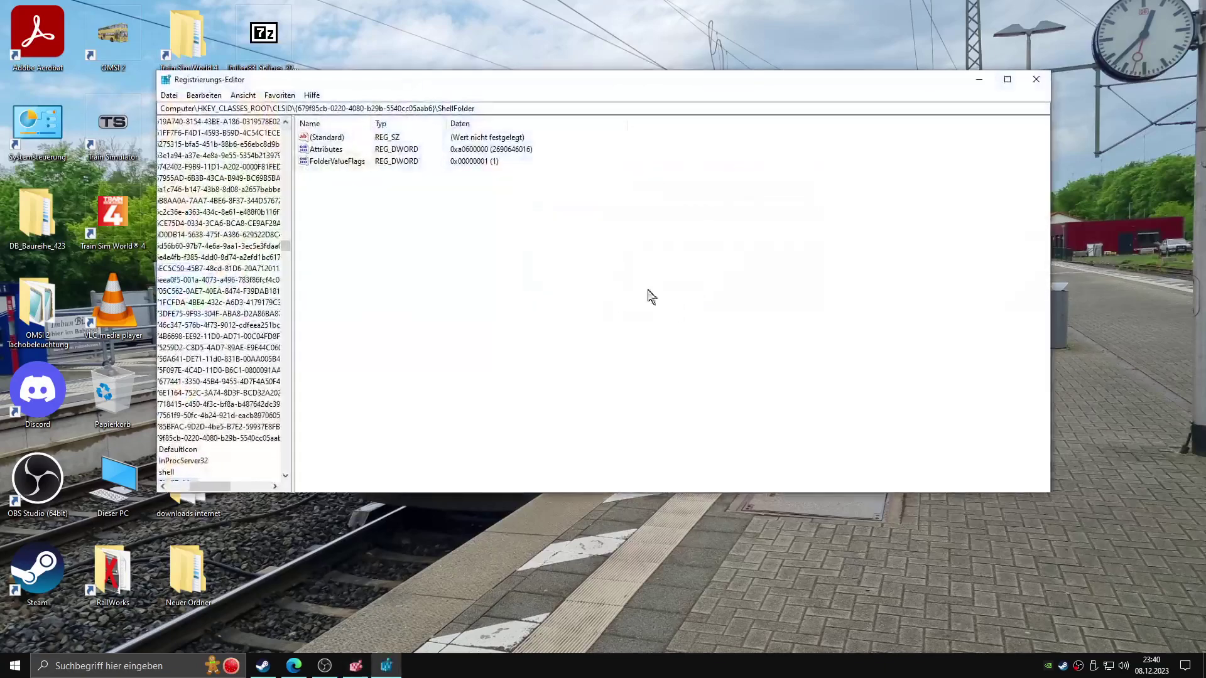
left_click(329, 155)
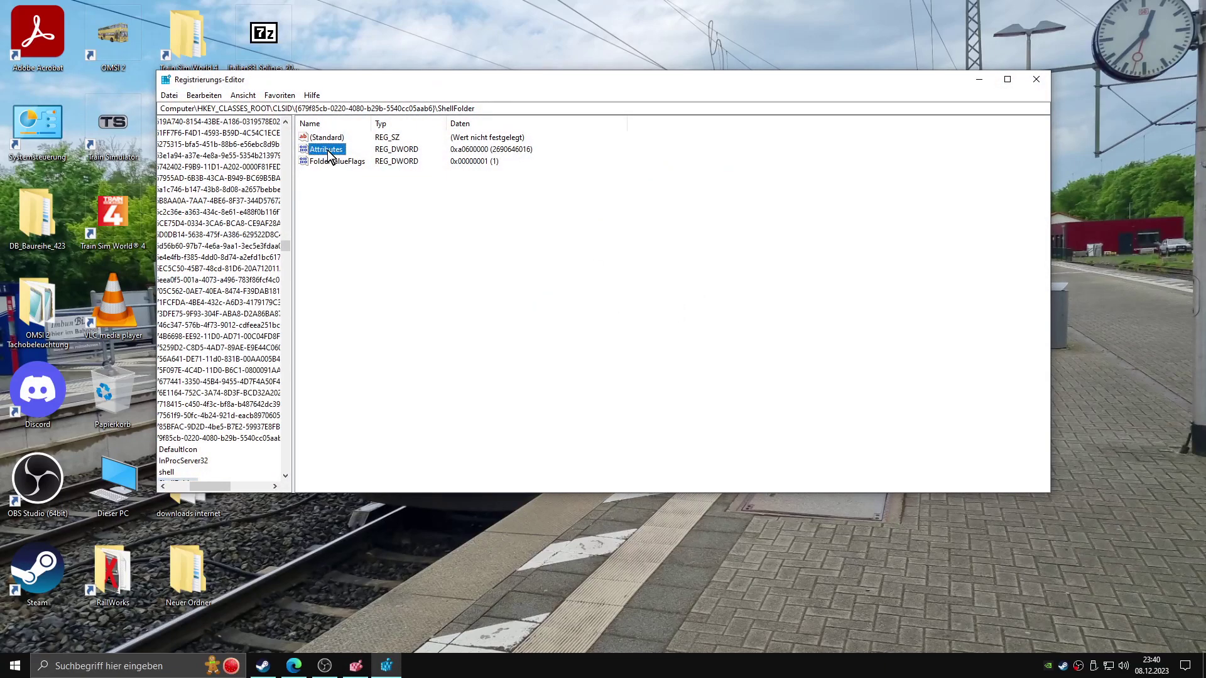
double_click(329, 154)
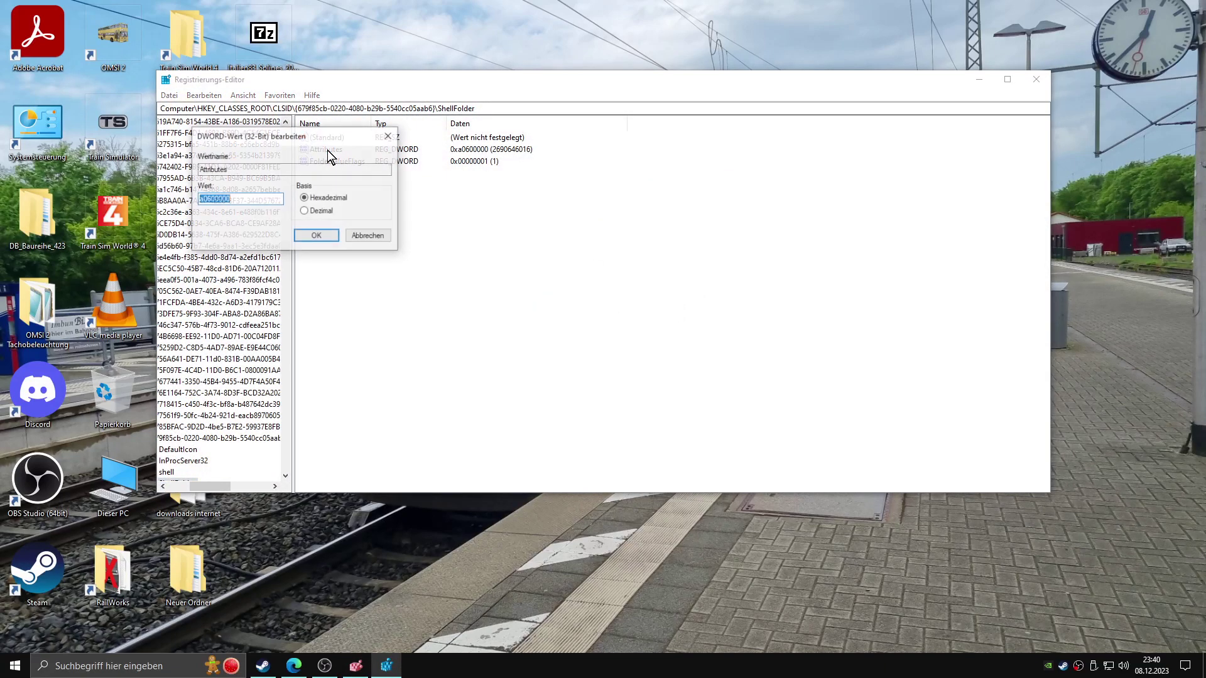
left_click(368, 236)
left_click(1048, 80)
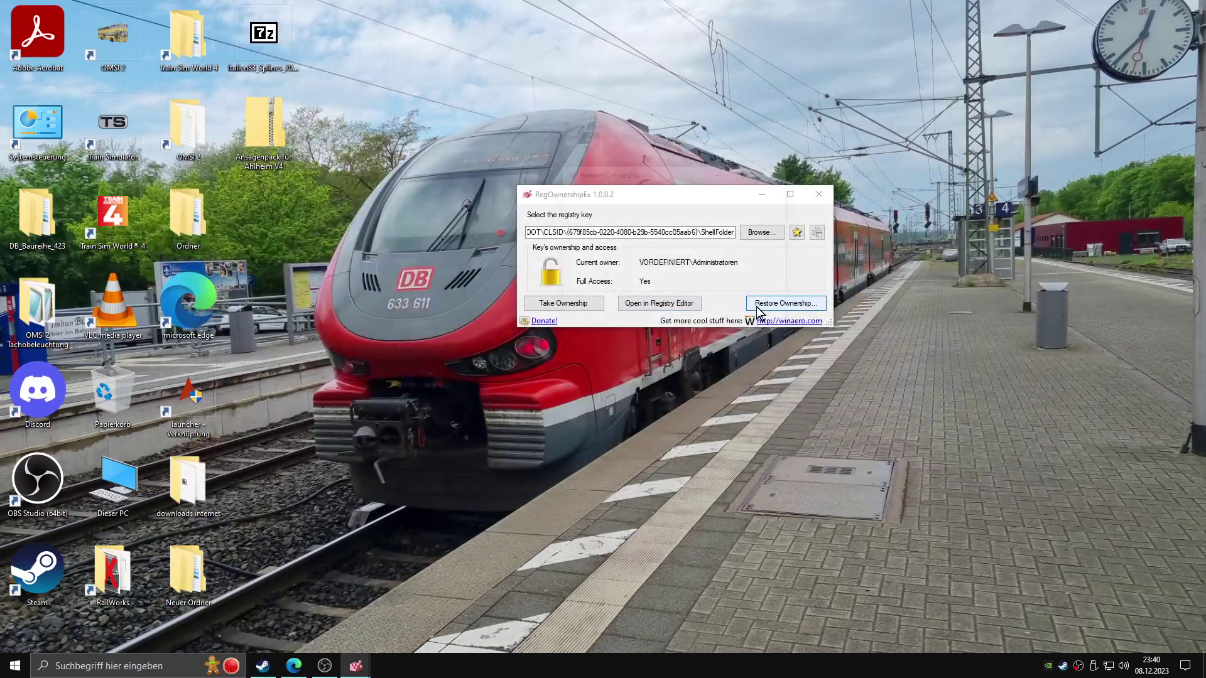
- Restore the ShellFolder key's original ownership and close RegOwnershipEx
left_click(756, 308)
left_click(582, 211)
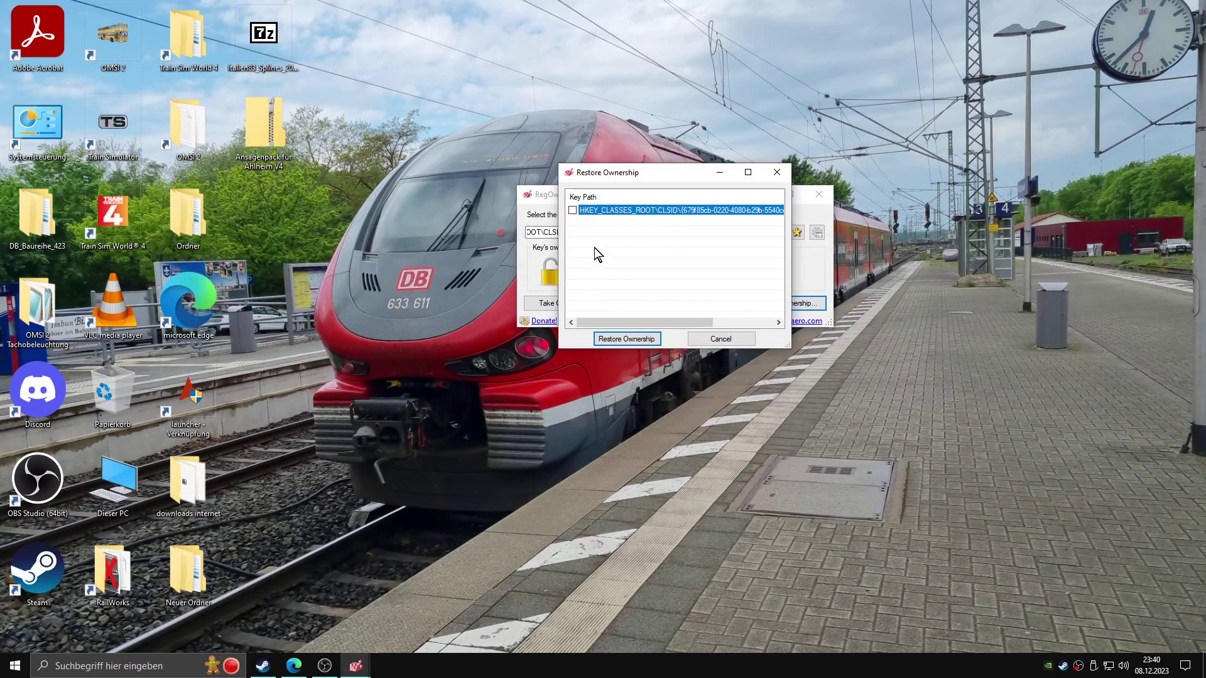
left_click(631, 339)
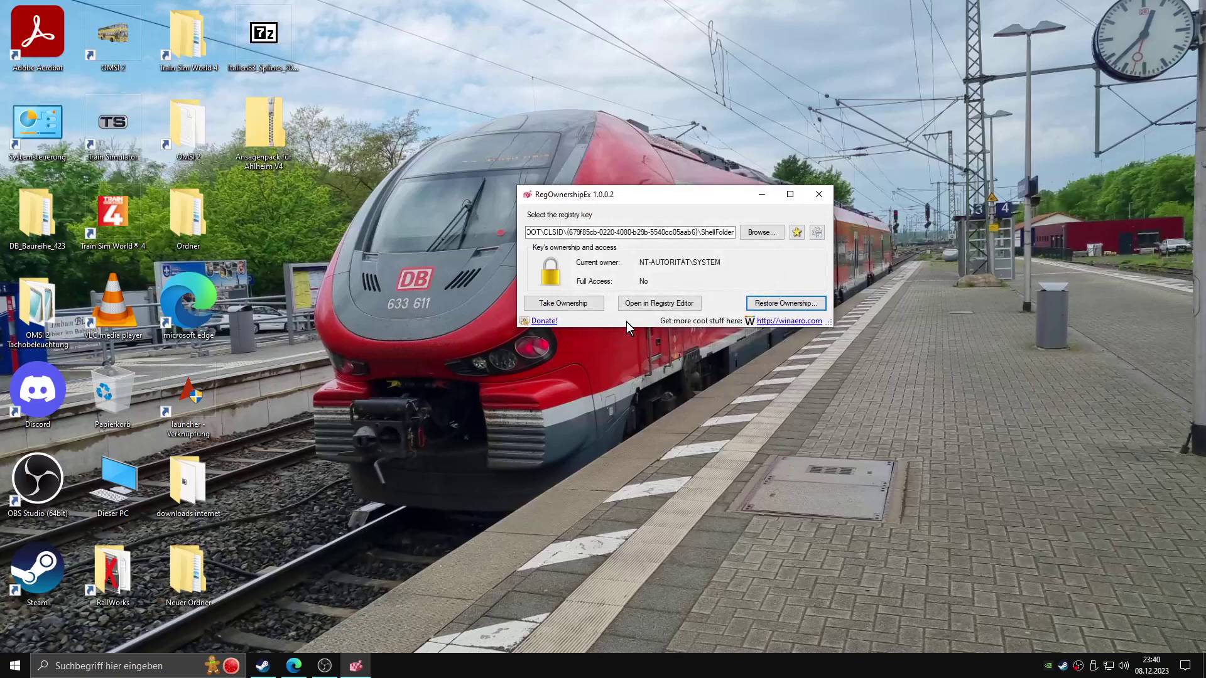
left_click(811, 197)
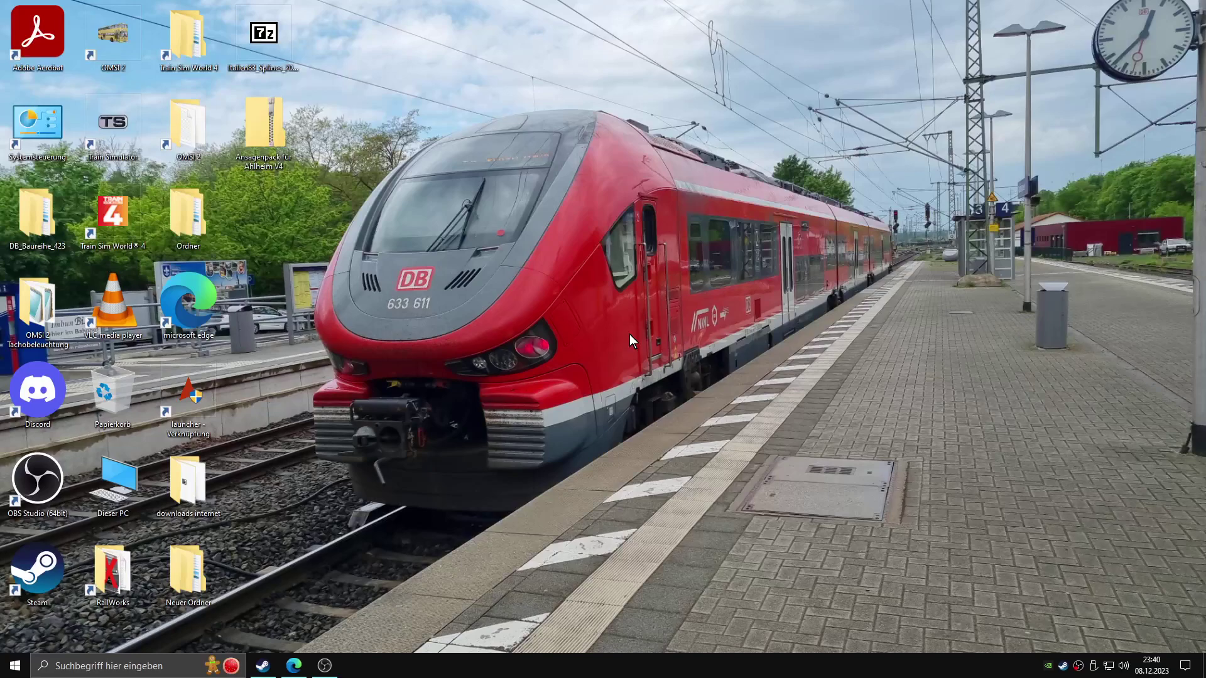
- Open the Task-Manager from the taskbar and show the detailed process list
right_click(738, 677)
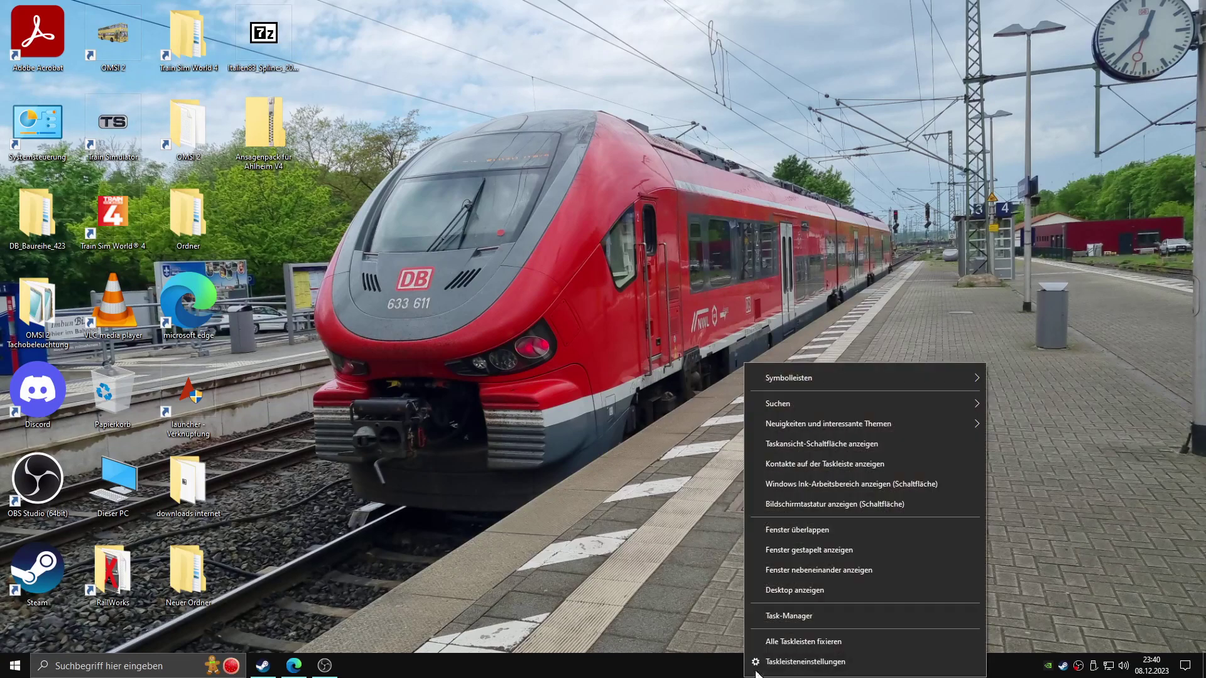
left_click(840, 624)
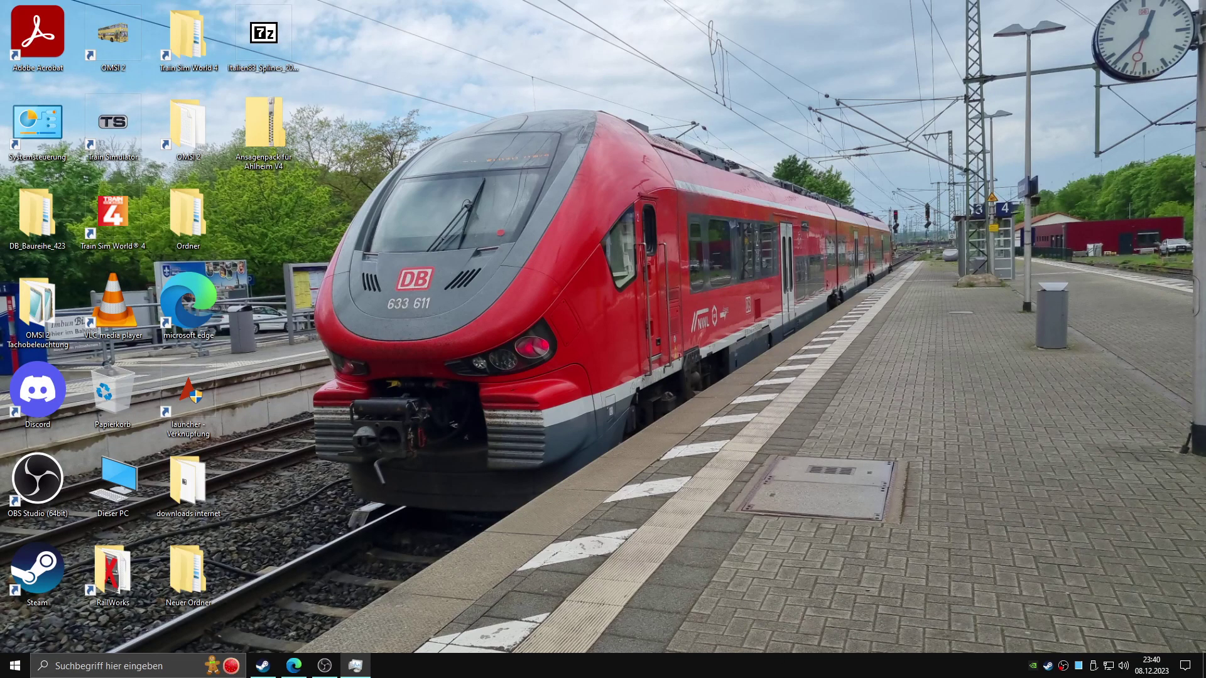
left_click_drag(867, 227, 656, 94)
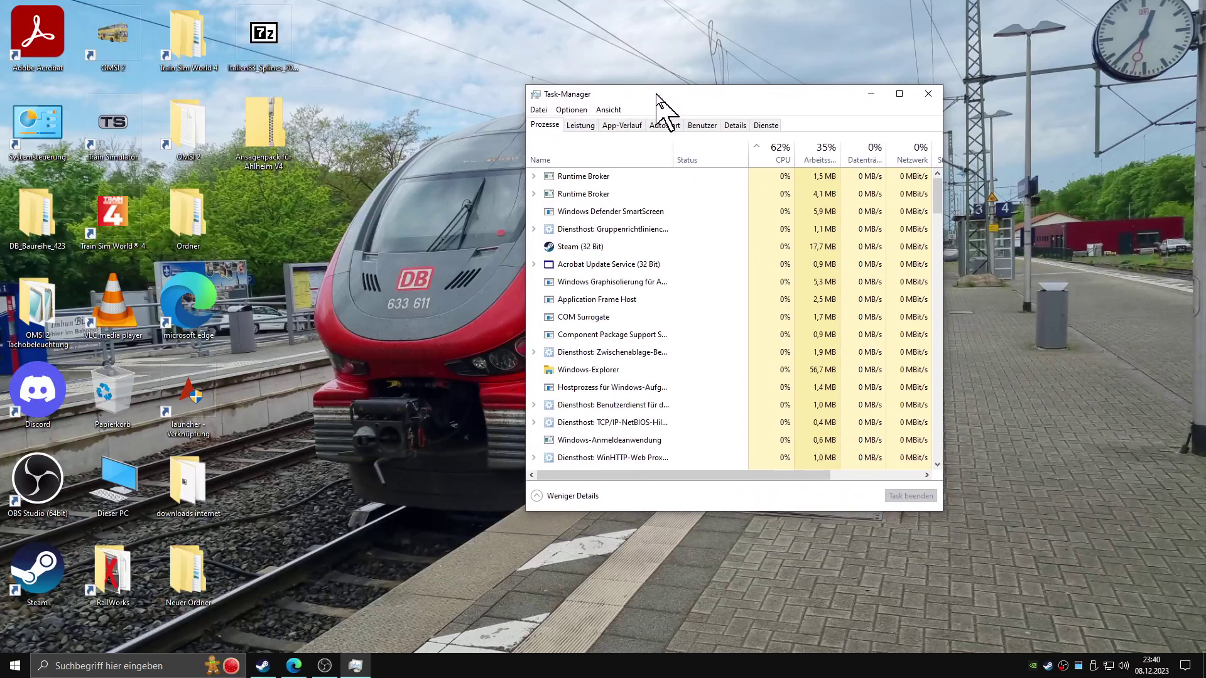
left_click(733, 128)
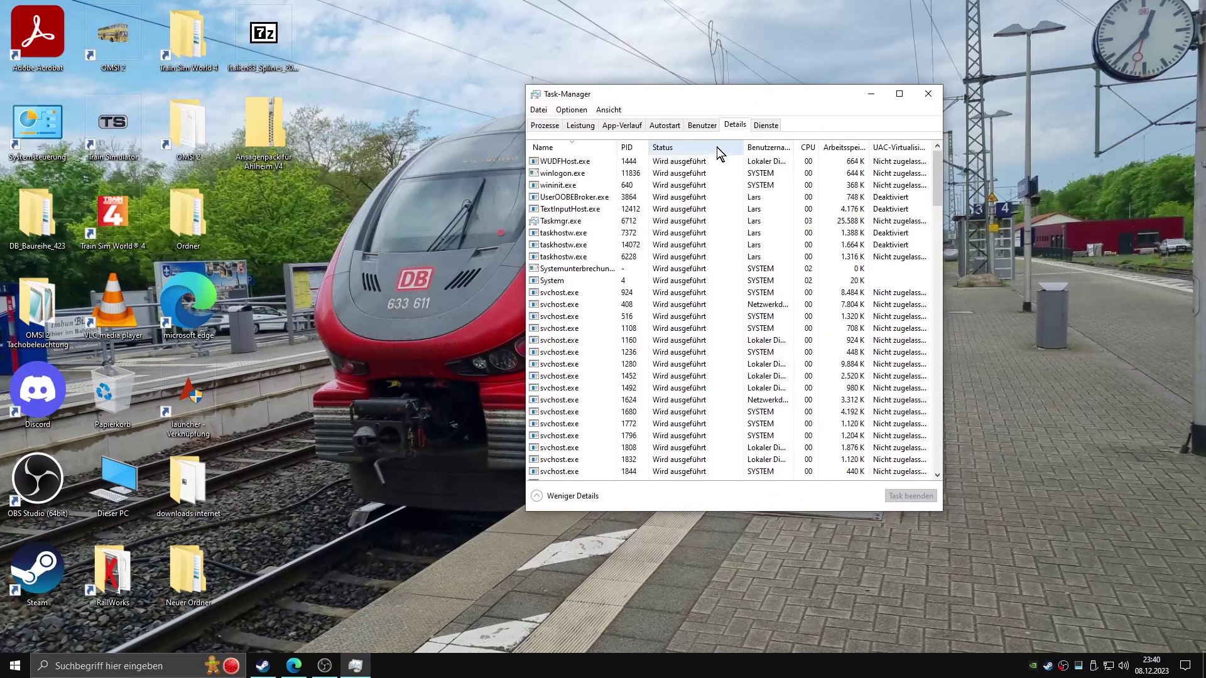
left_click(606, 110)
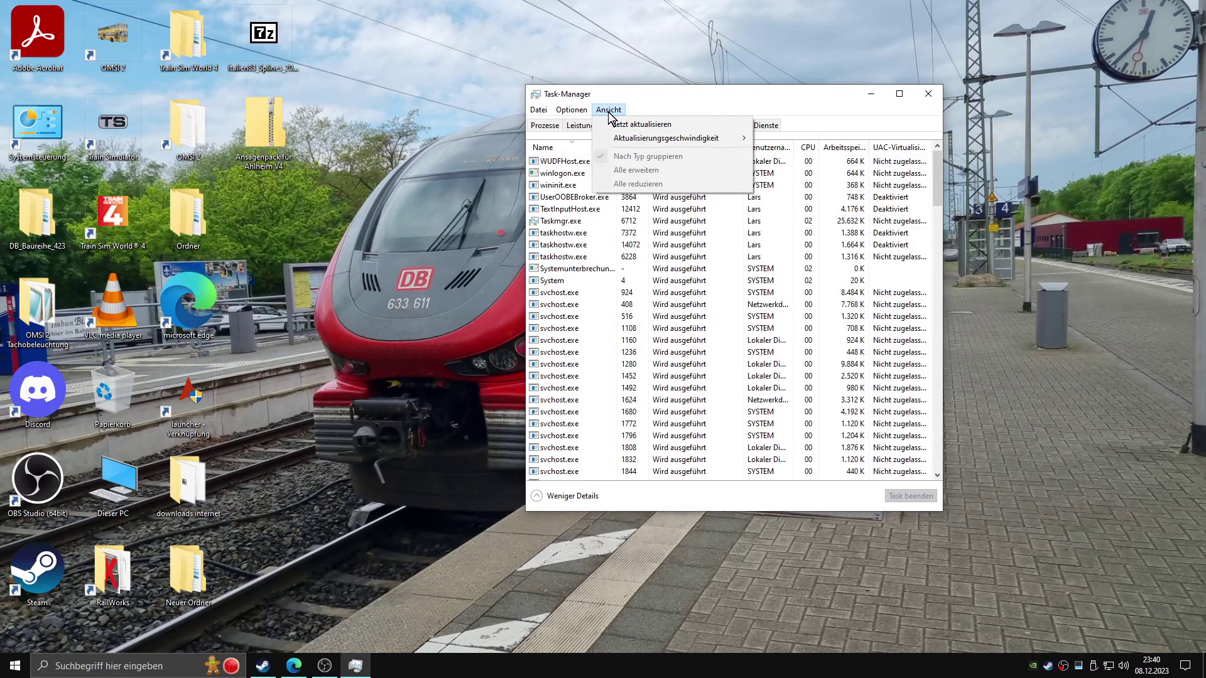
left_click(641, 327)
- Find explorer.exe in the detailed process list and end that process
scroll(643, 333, "down", 3)
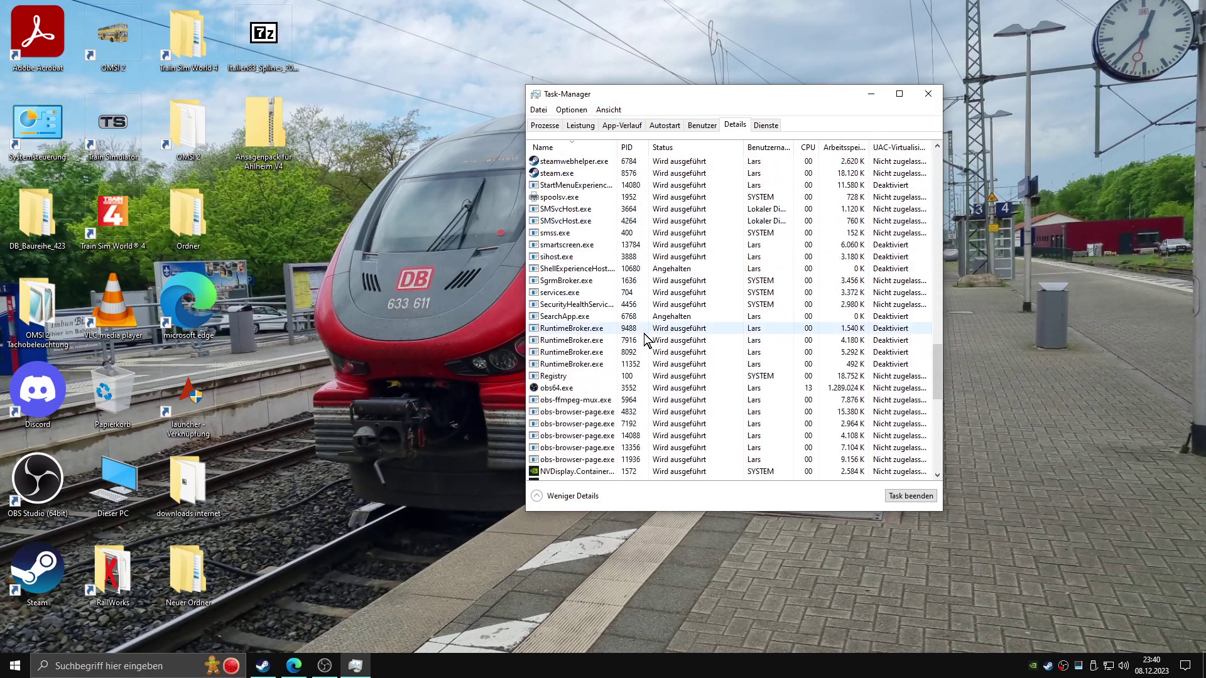
scroll(643, 333, "up", 15)
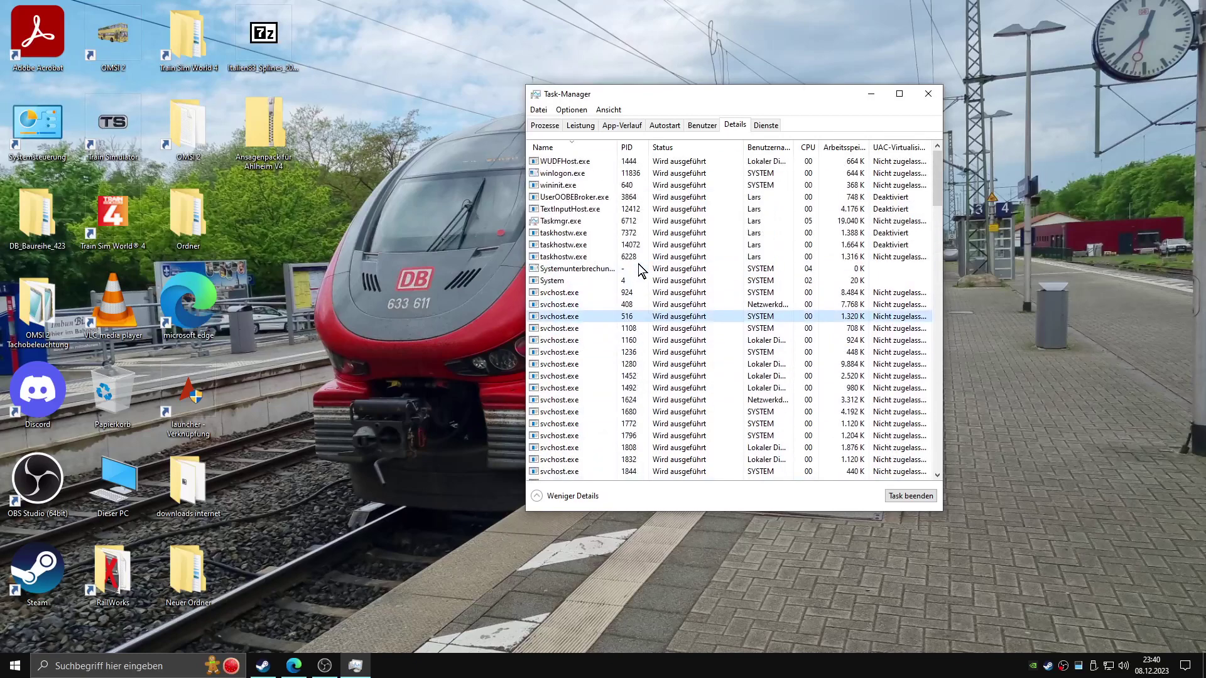
scroll(640, 277, "down", 10)
scroll(622, 314, "down", 6)
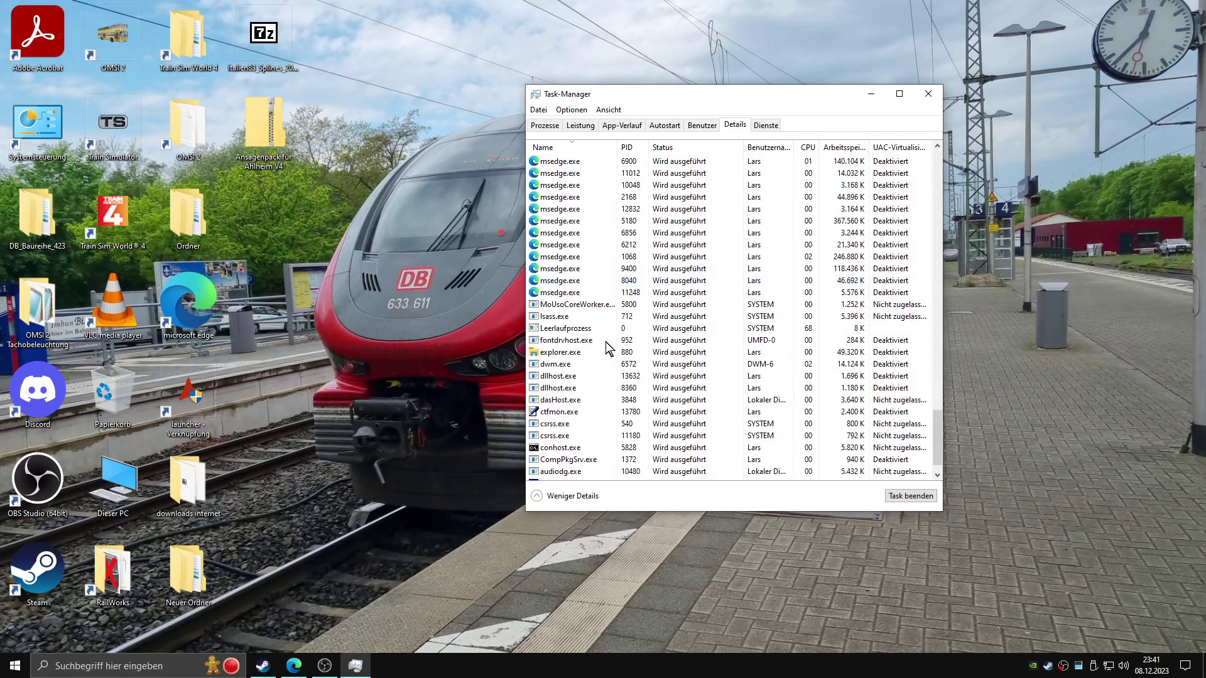
left_click(568, 352)
right_click(567, 352)
left_click(577, 359)
left_click(576, 358)
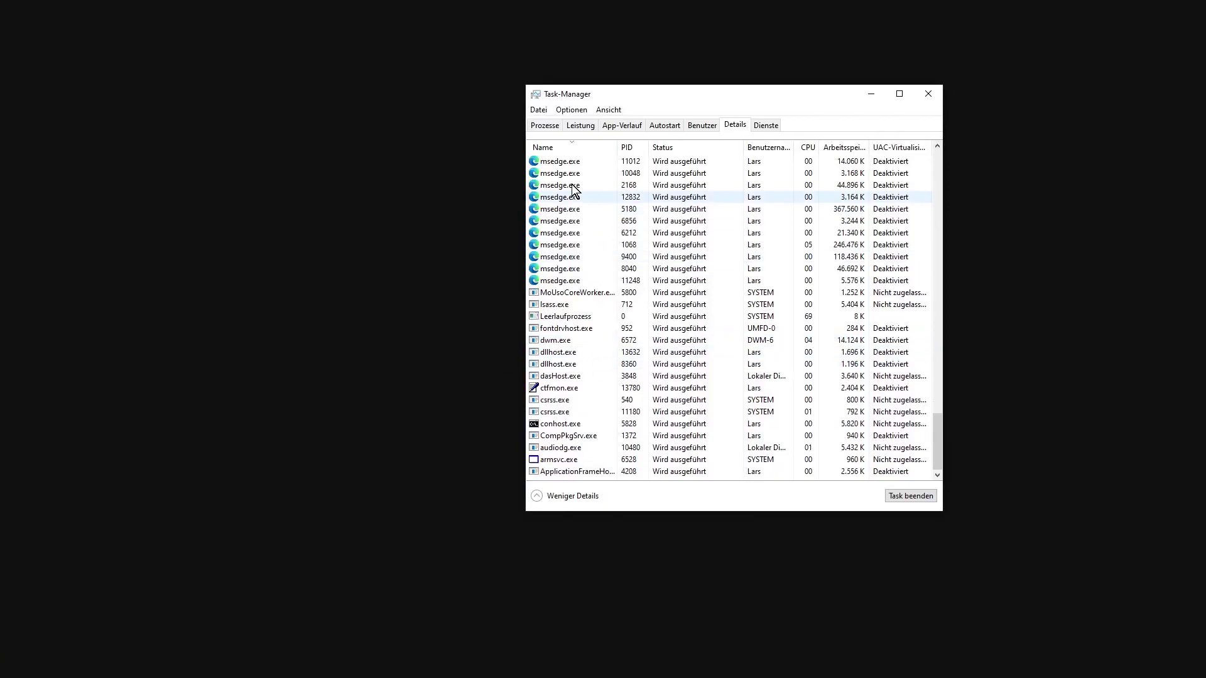
- Start a new task running explorer from C:\Windows and close the Task-Manager
left_click(538, 111)
left_click(565, 122)
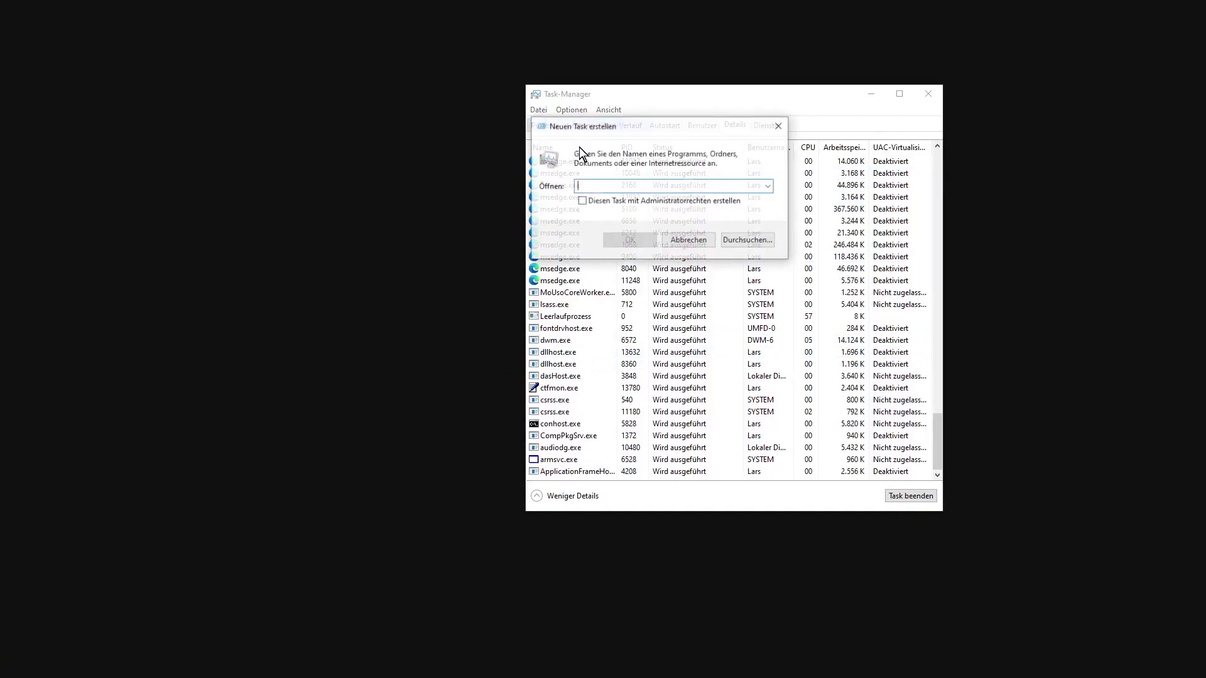
left_click(741, 239)
left_click(781, 166)
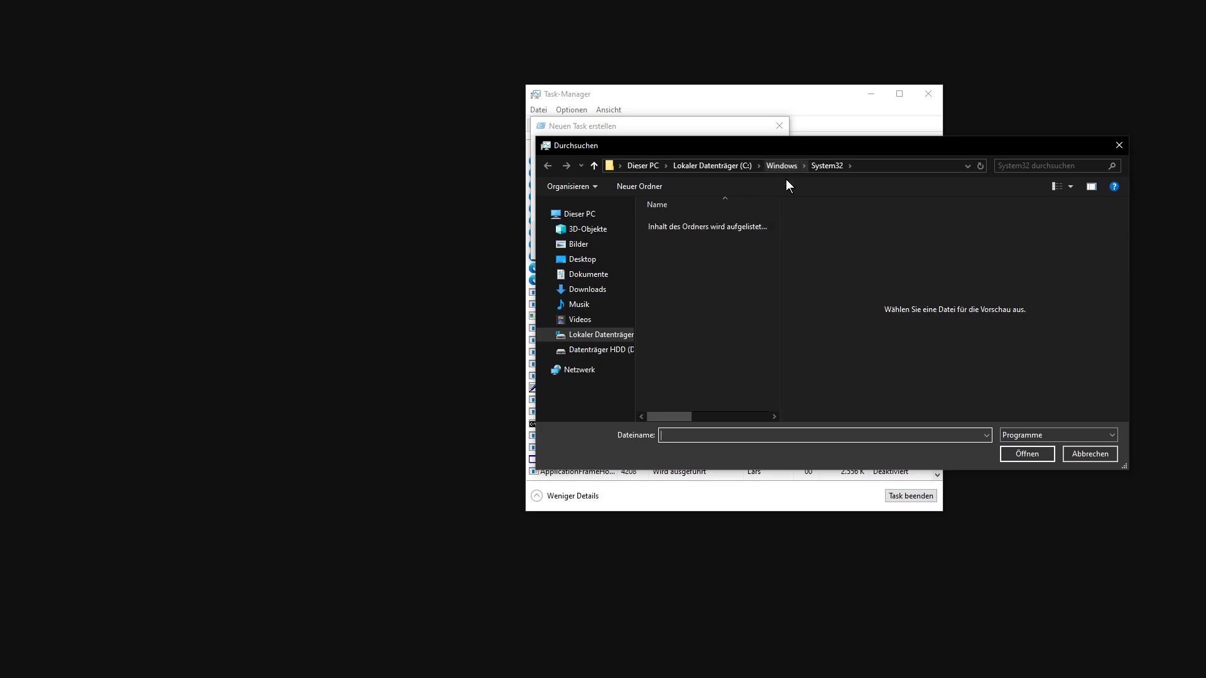
left_click_drag(777, 327, 765, 384)
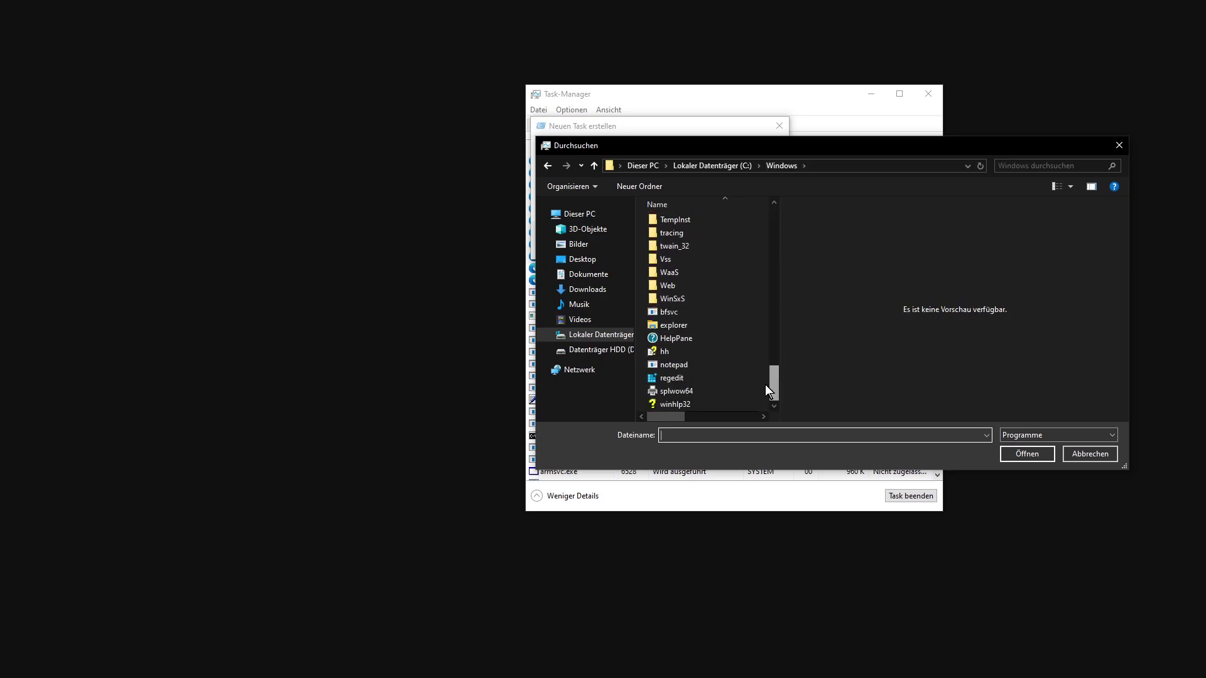
double_click(691, 327)
left_click(635, 246)
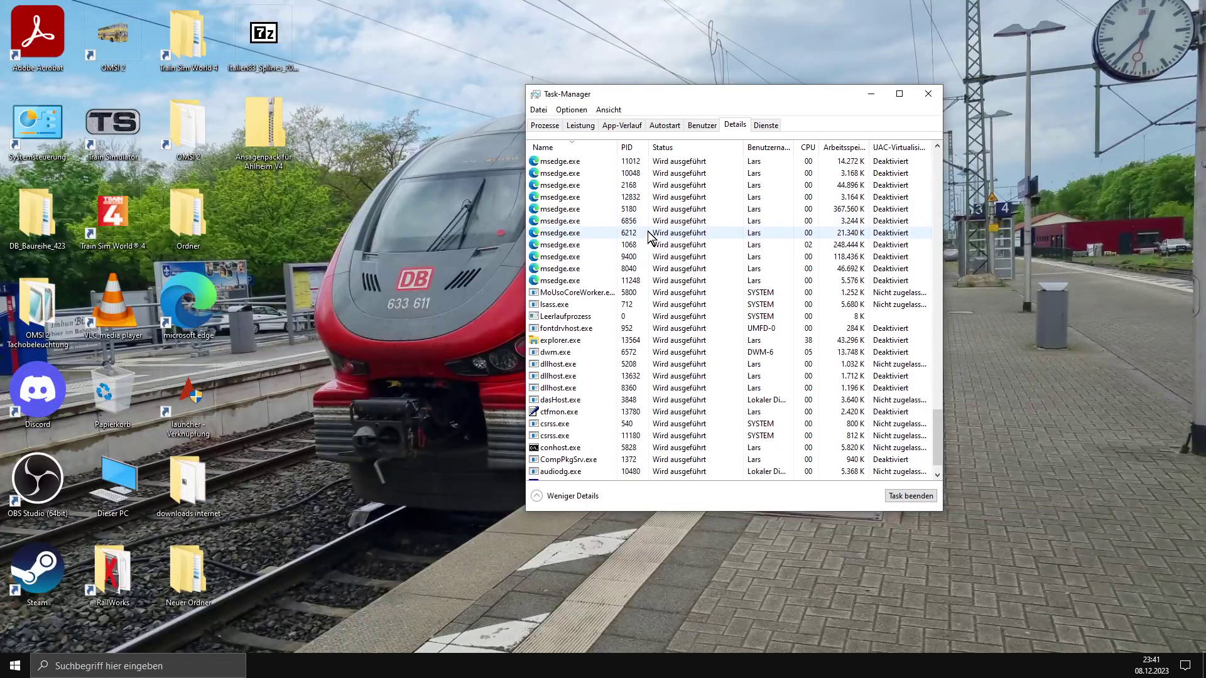
left_click(929, 95)
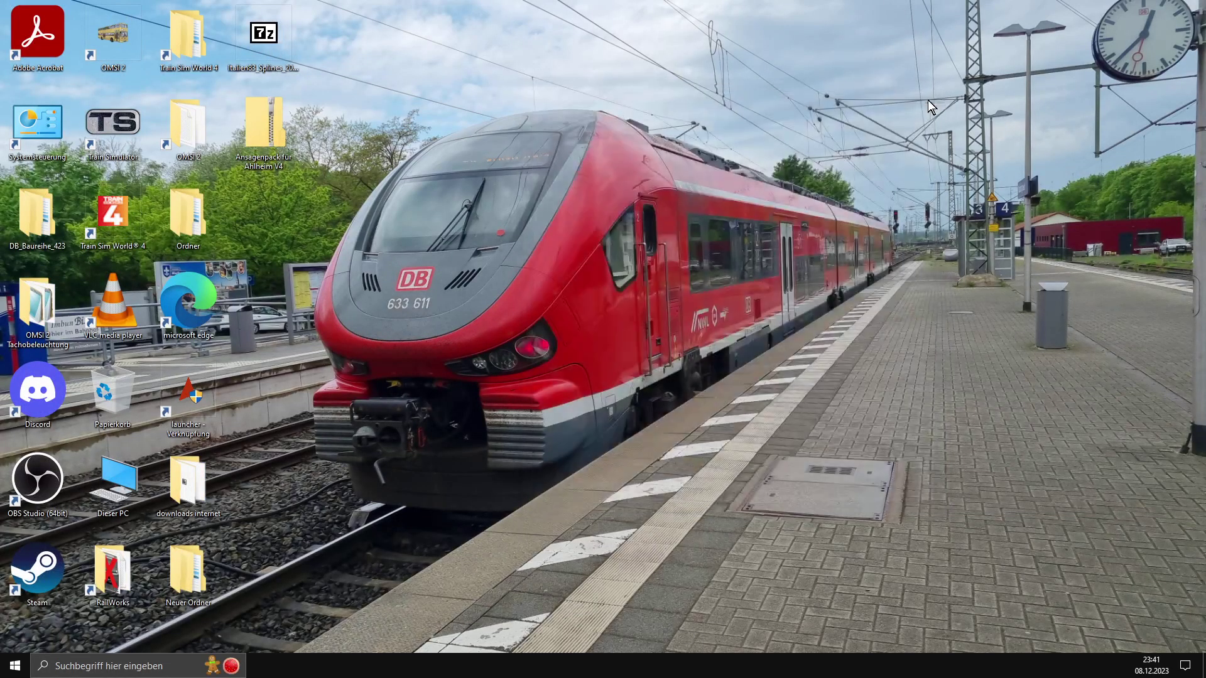
- Open Dieser PC, refresh the view, and check the Schnellzugriff entry's contents before returning to Dieser PC
double_click(137, 480)
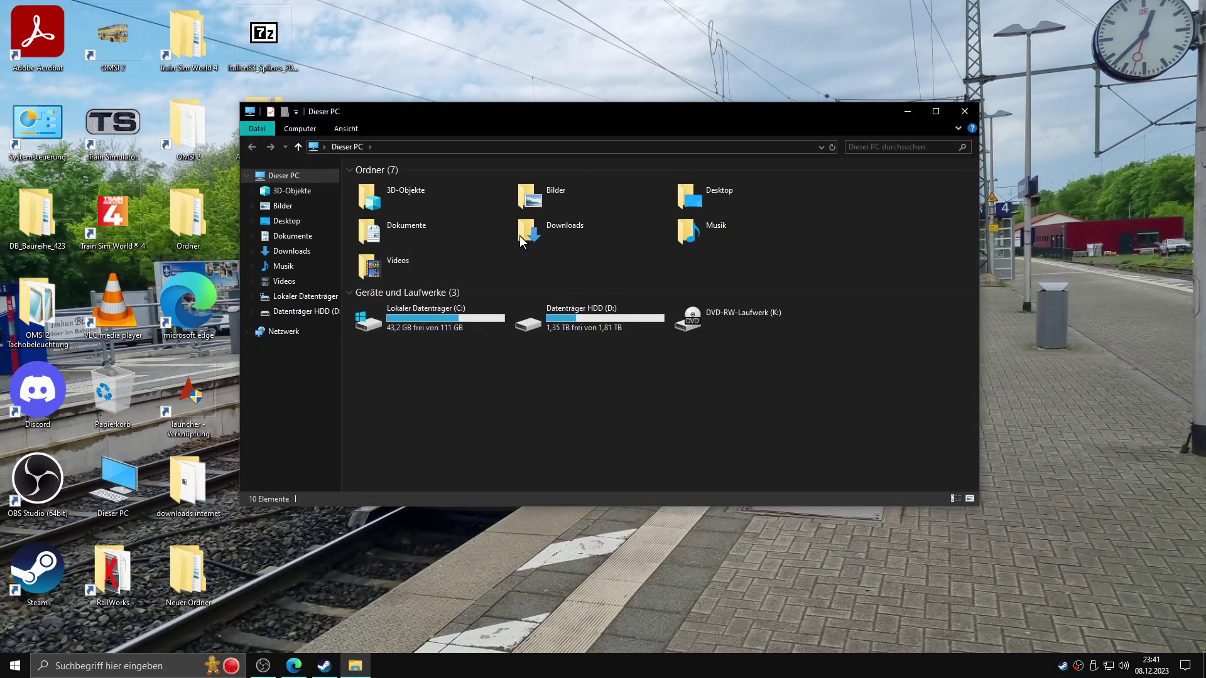
mouse_move(498, 132)
left_mouse_down()
mouse_move(513, 134)
mouse_move(519, 99)
mouse_move(514, 123)
left_mouse_up()
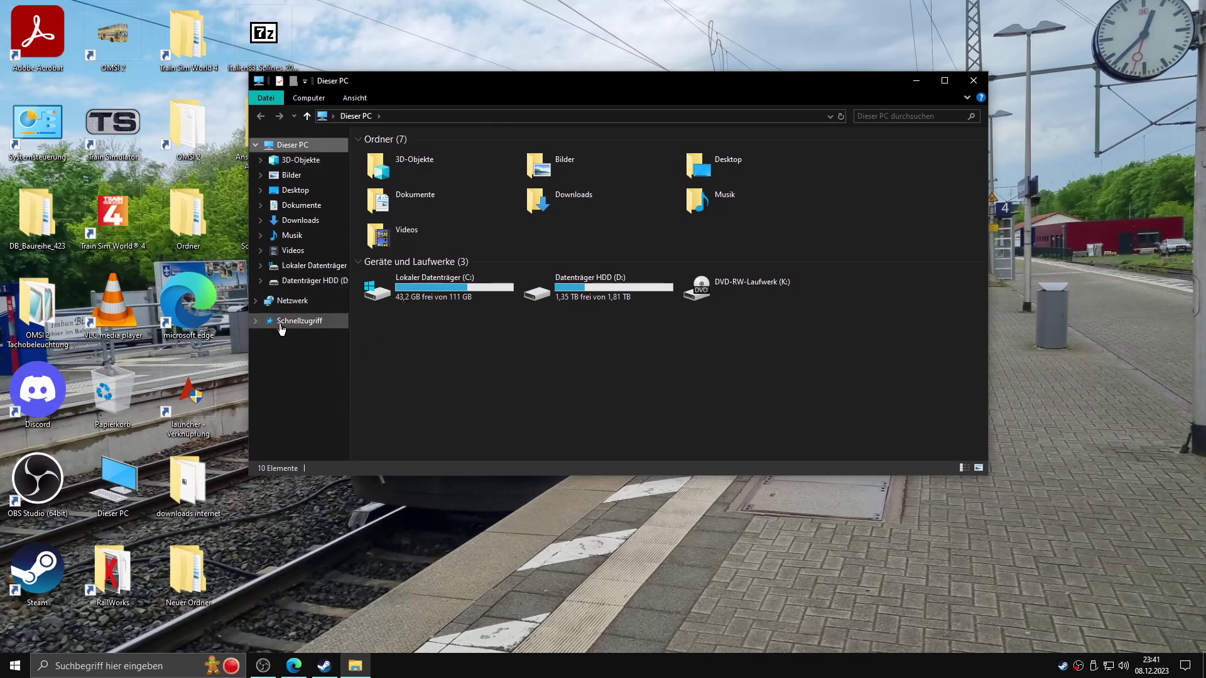
left_click(255, 322)
right_click(397, 356)
left_click(473, 410)
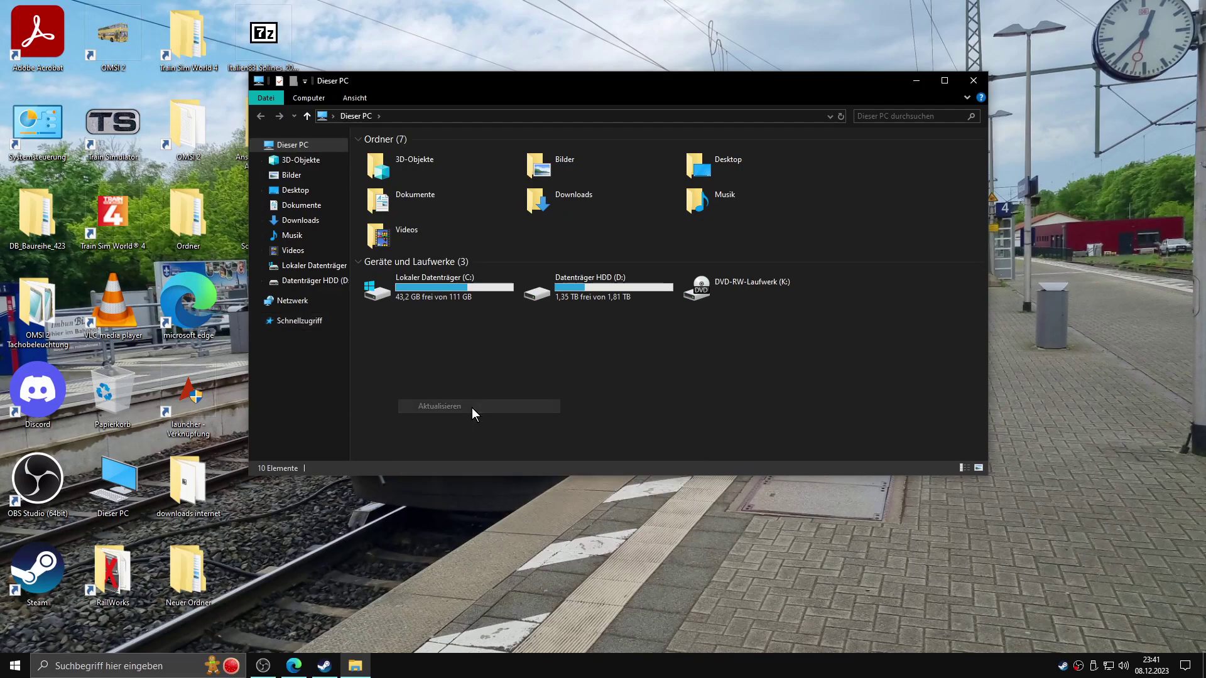
left_click(289, 323)
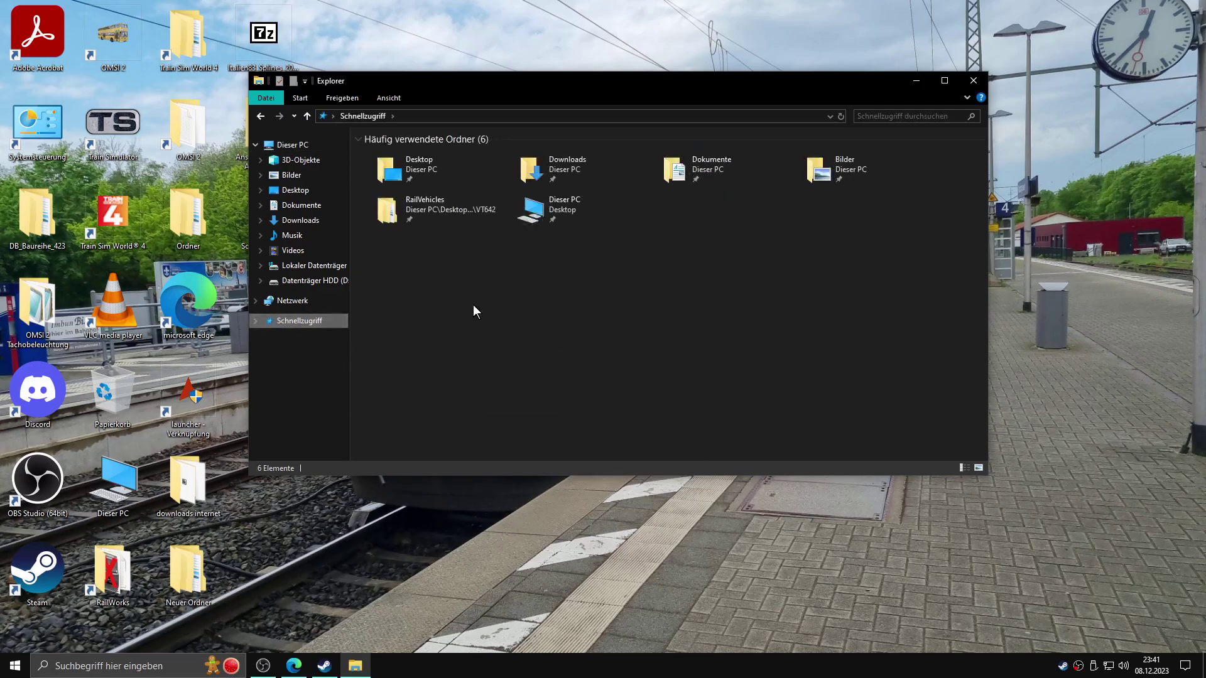
left_click(286, 146)
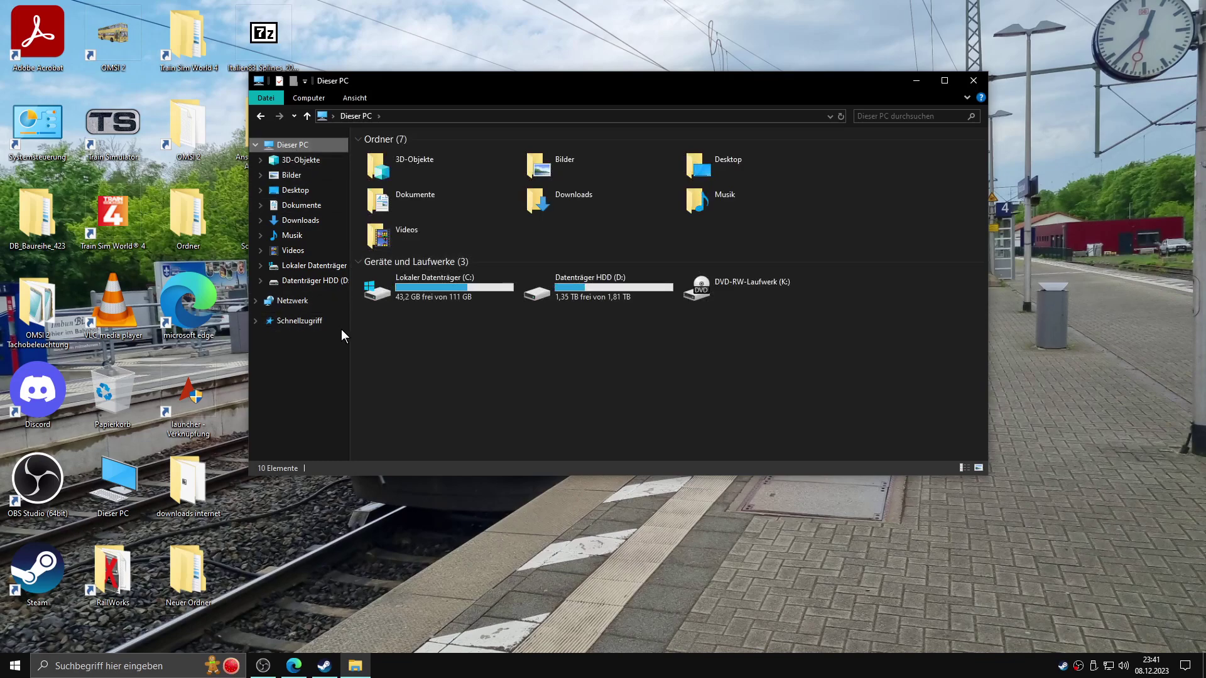
- Expand the Schnellzugriff entry in the navigation pane, return to Dieser PC and close the Explorer window
left_click(311, 322)
right_click(311, 323)
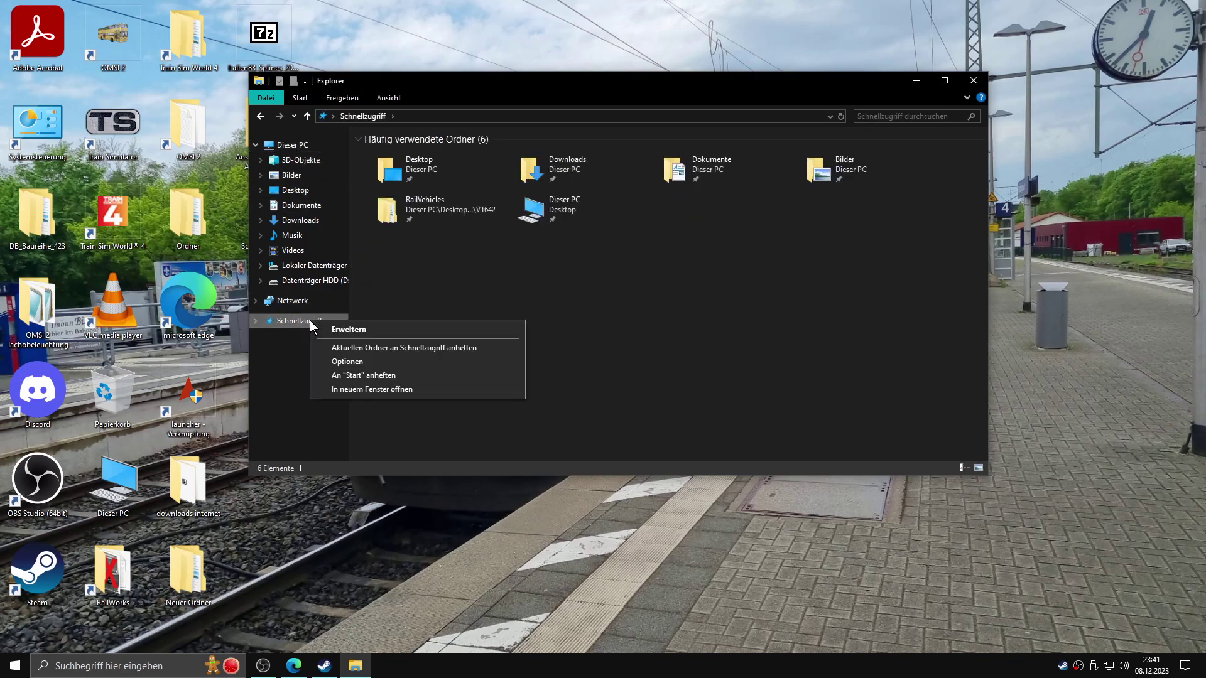
left_click(436, 334)
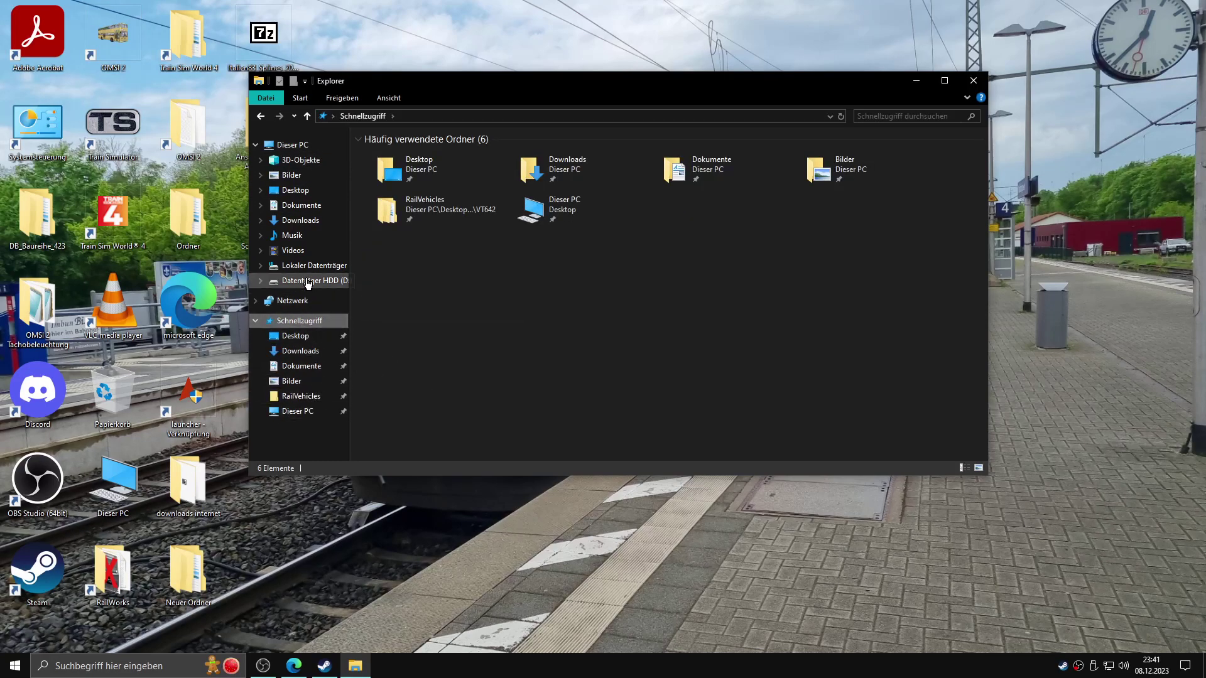
left_click(293, 145)
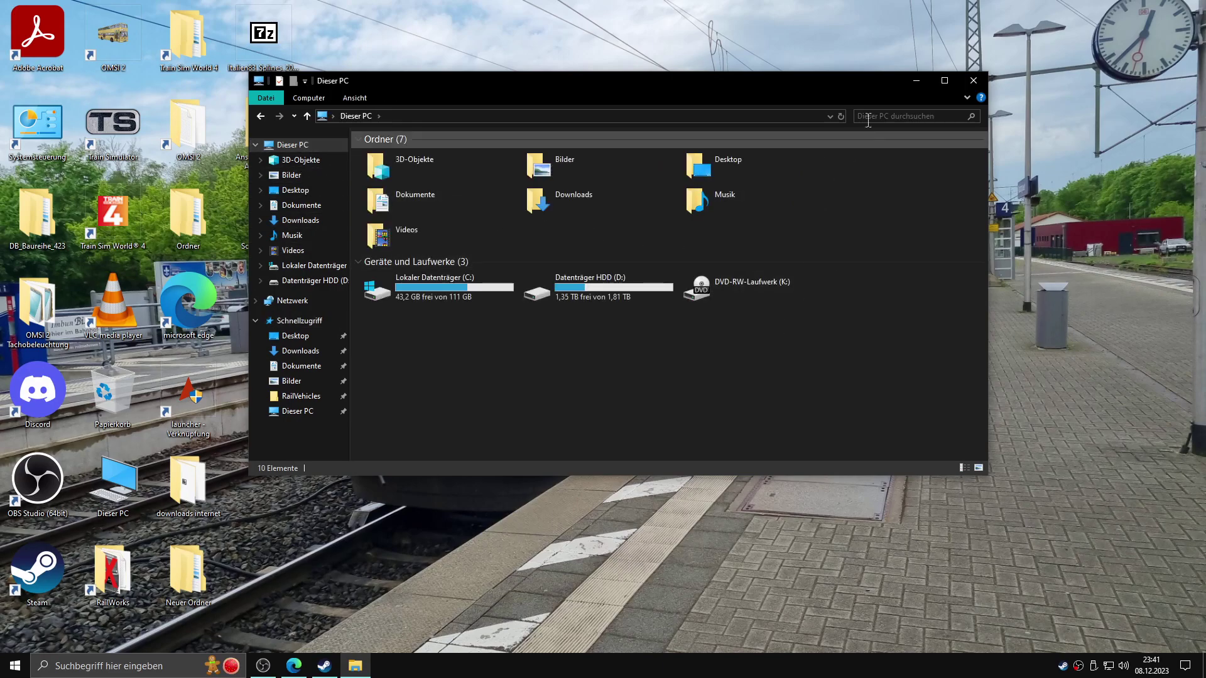
left_click(971, 82)
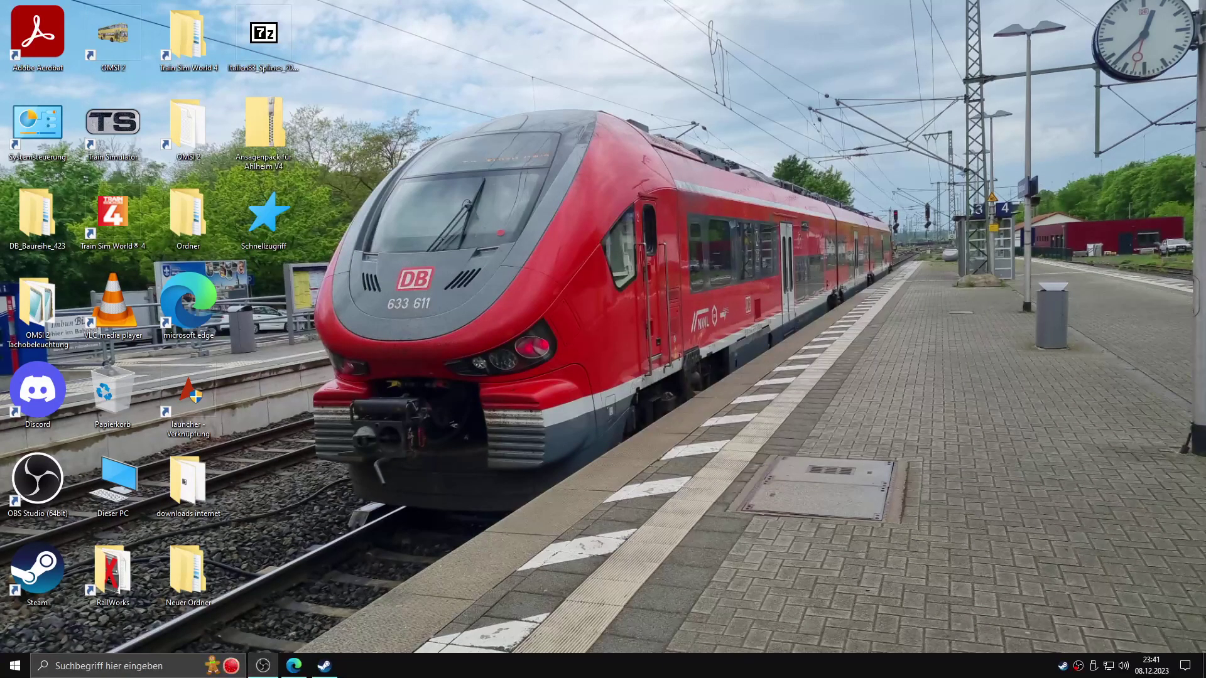
- Check the options offered for the Schnellzugriff desktop icon and refresh the desktop
right_click(774, 672)
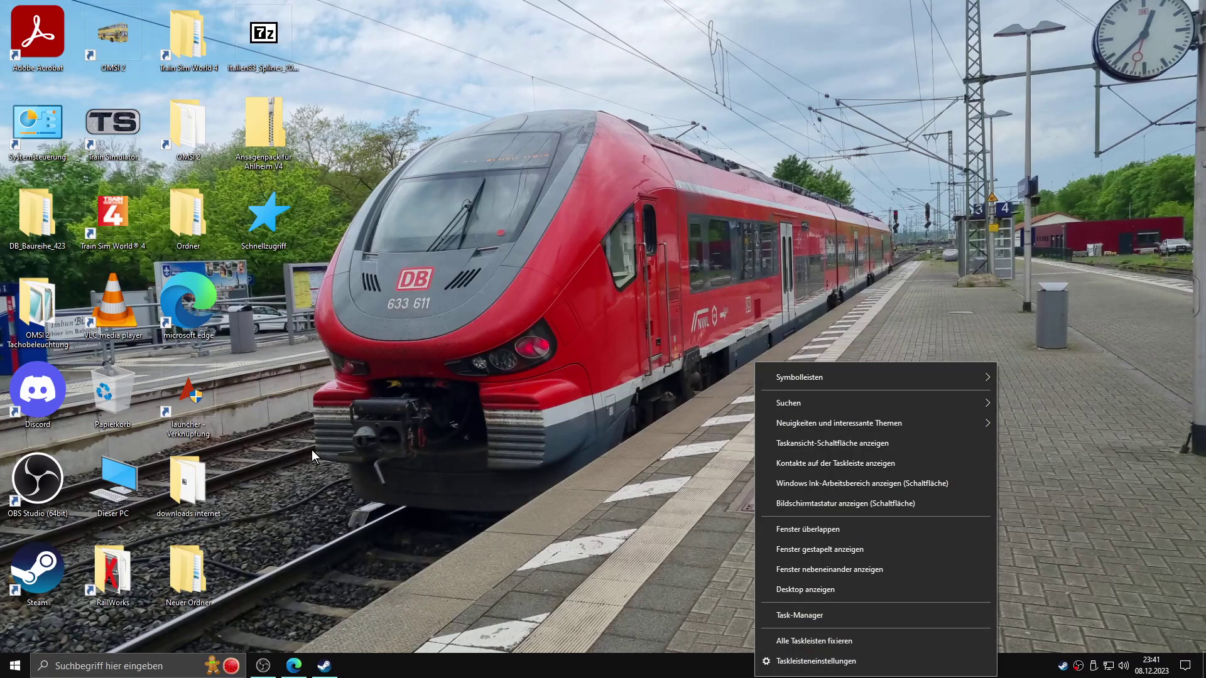
left_click(270, 402)
right_click(268, 222)
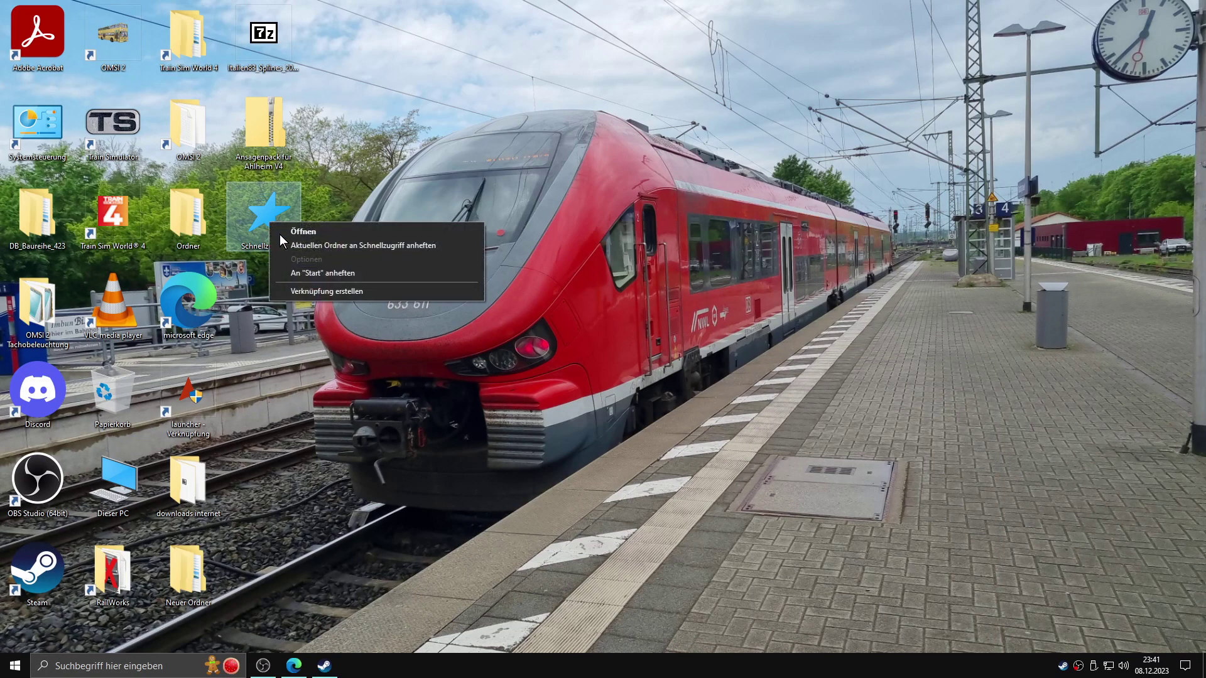
left_click(387, 359)
right_click(378, 238)
left_click(442, 275)
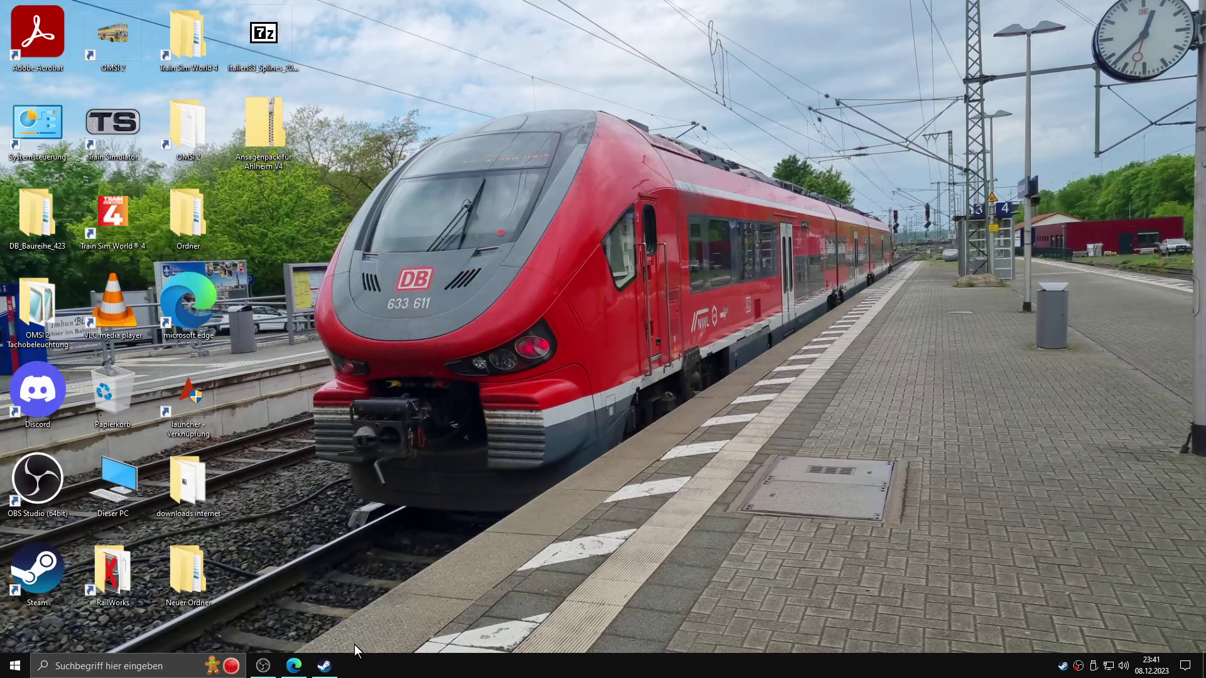
- Open Dieser PC and check the navigation pane for the Schnellzugriff entry, viewing the Downloads folder before returning to Dieser PC
double_click(127, 487)
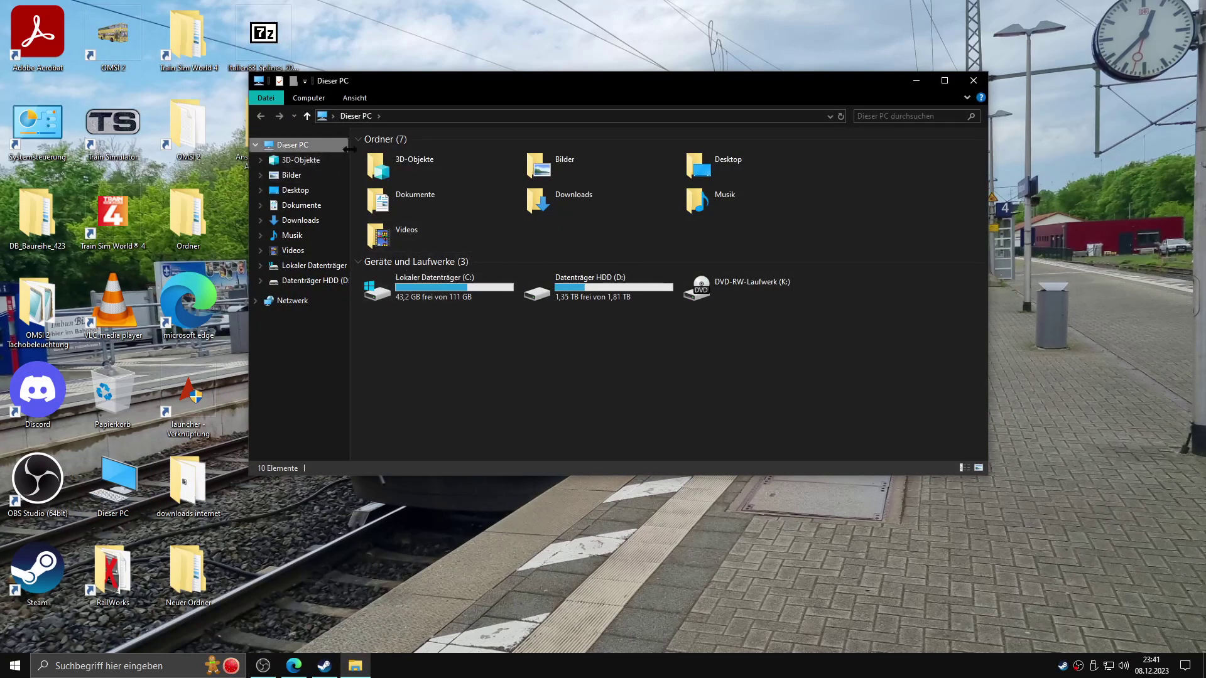
left_click_drag(544, 78, 656, 63)
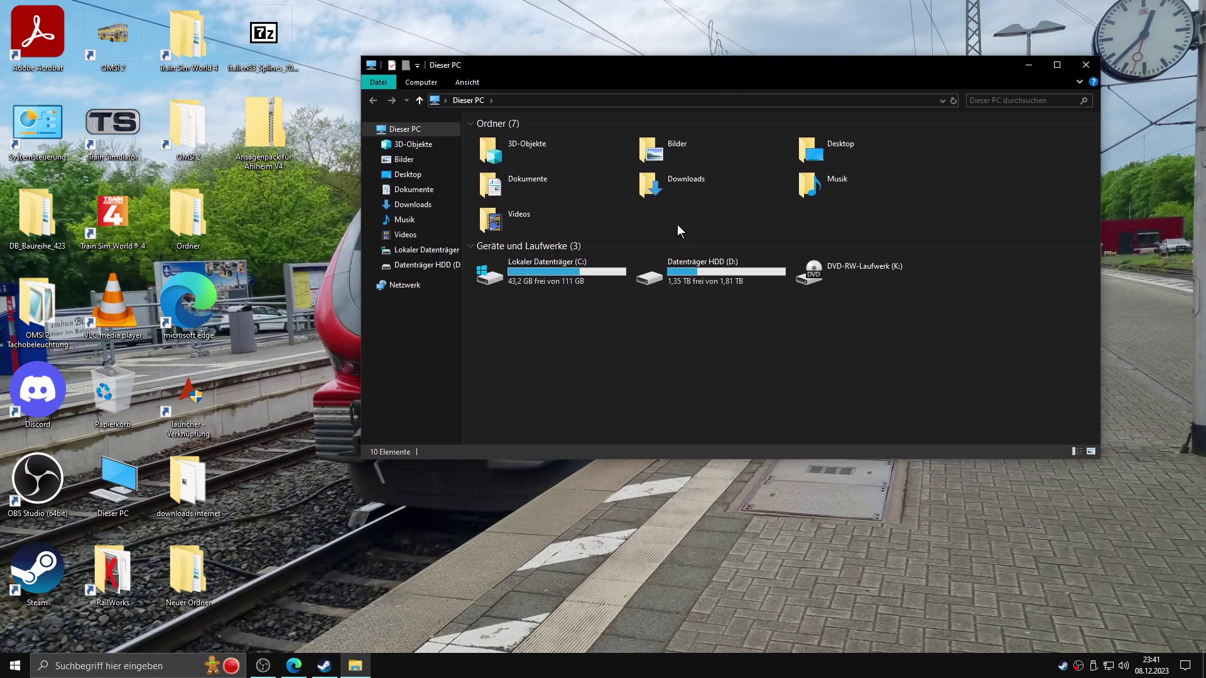
left_click(413, 162)
left_click(411, 205)
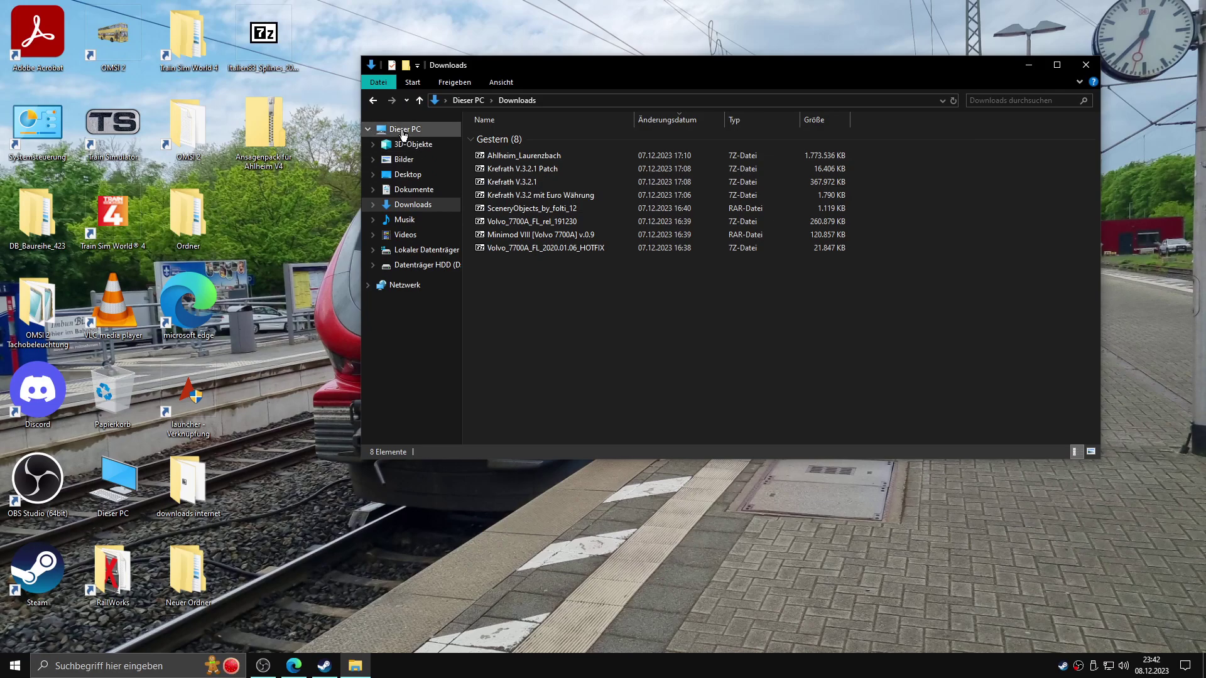
left_click(404, 130)
- Collapse the Ordner group in Dieser PC and close the Explorer window
left_click(480, 121)
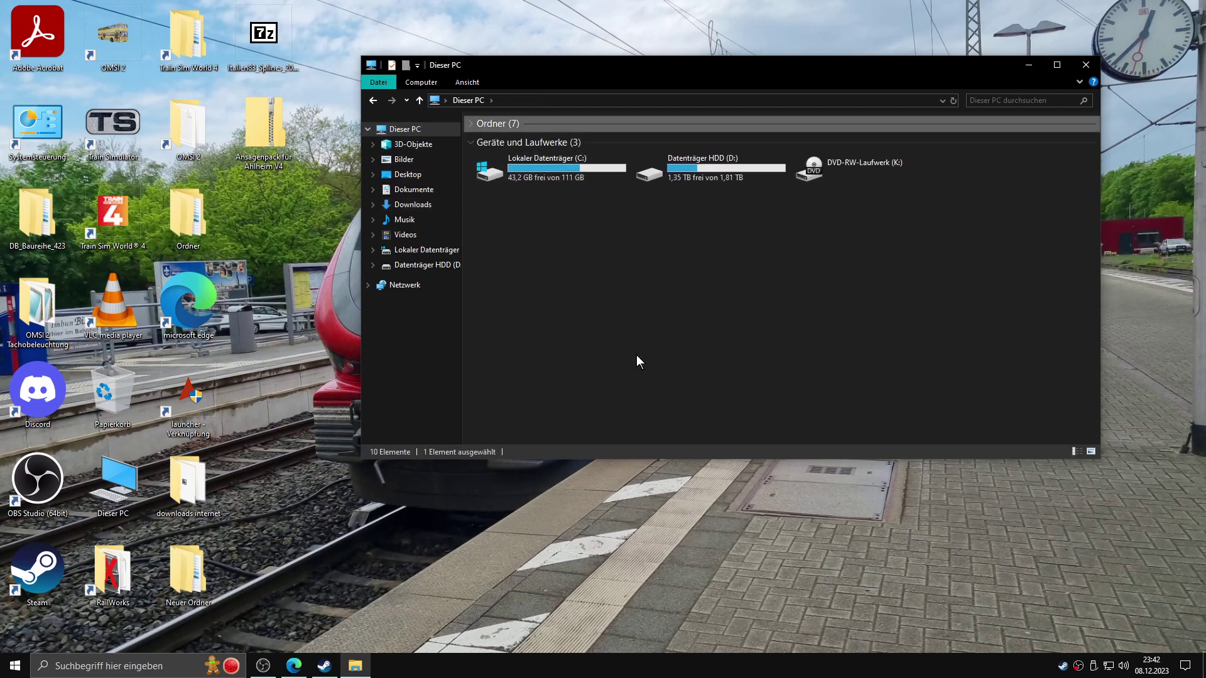
left_click(472, 123)
left_click(473, 123)
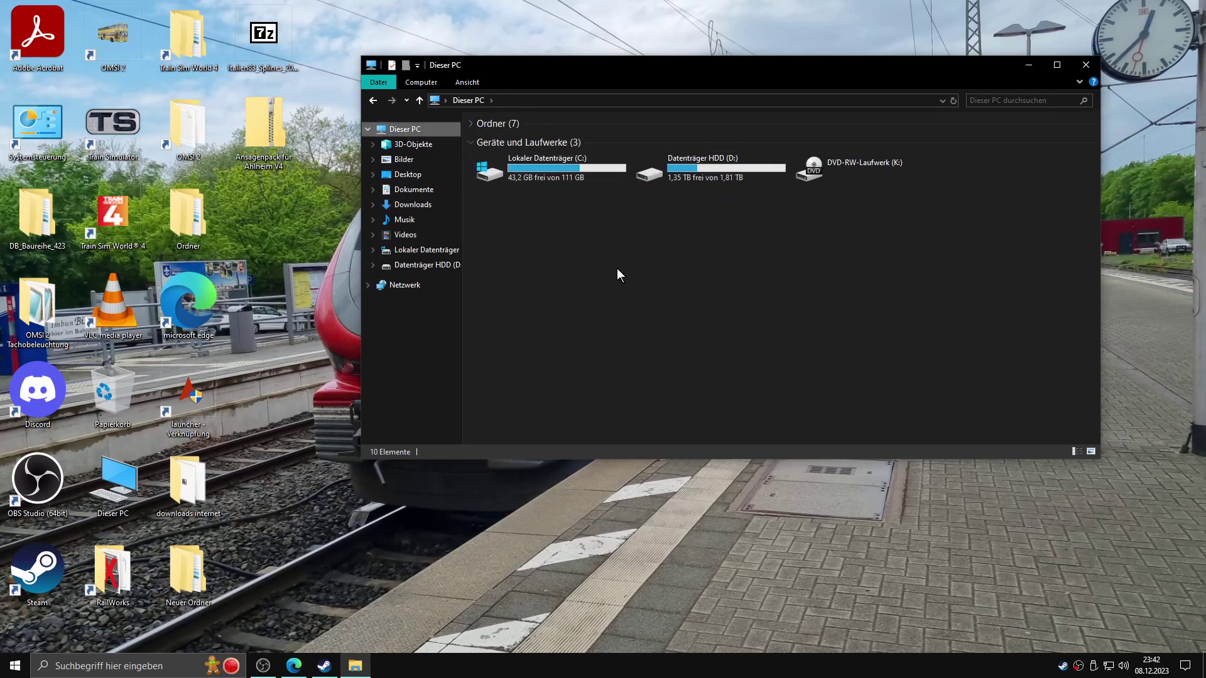
left_click(1086, 65)
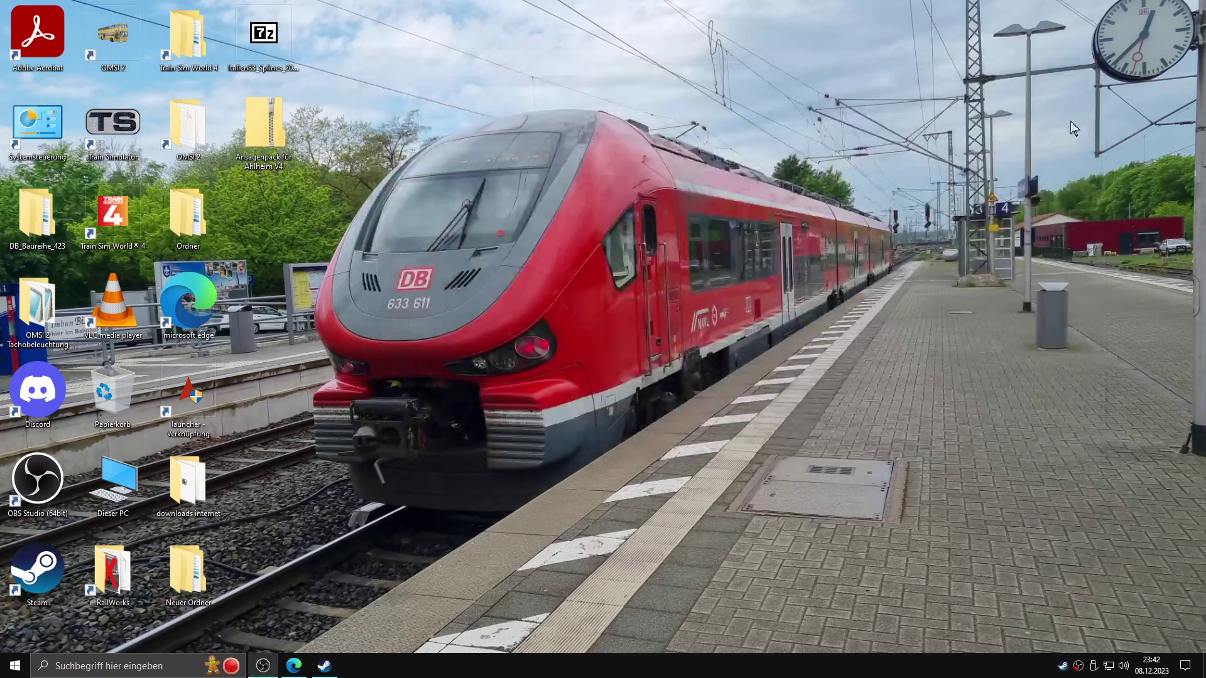